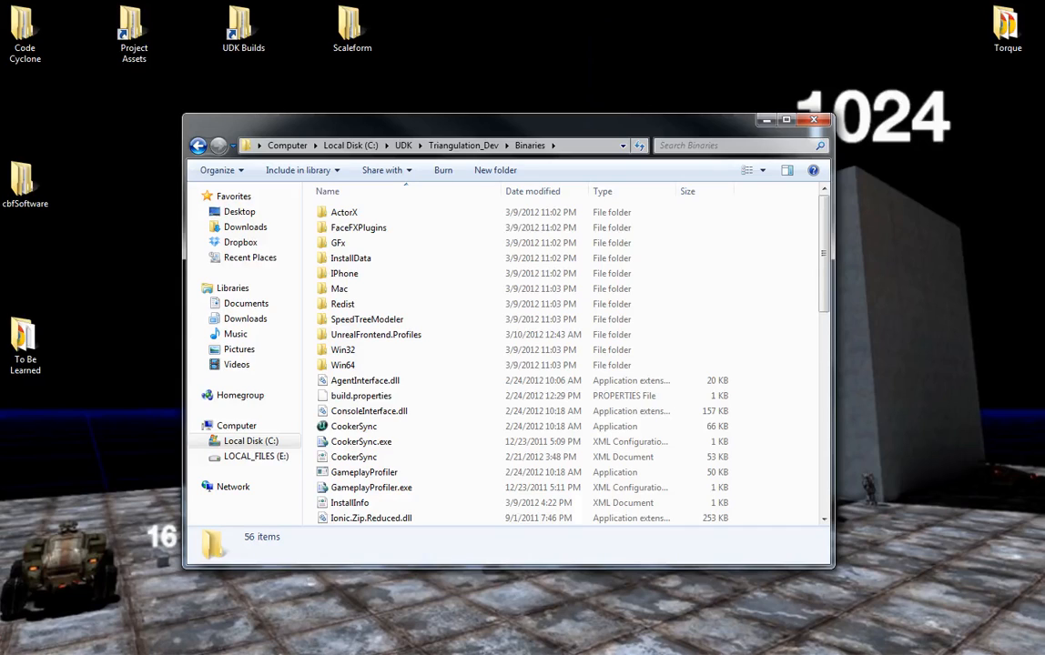
Launch UnrealFrontend from the Binaries folder of Triangulation_Dev.
click(508, 427)
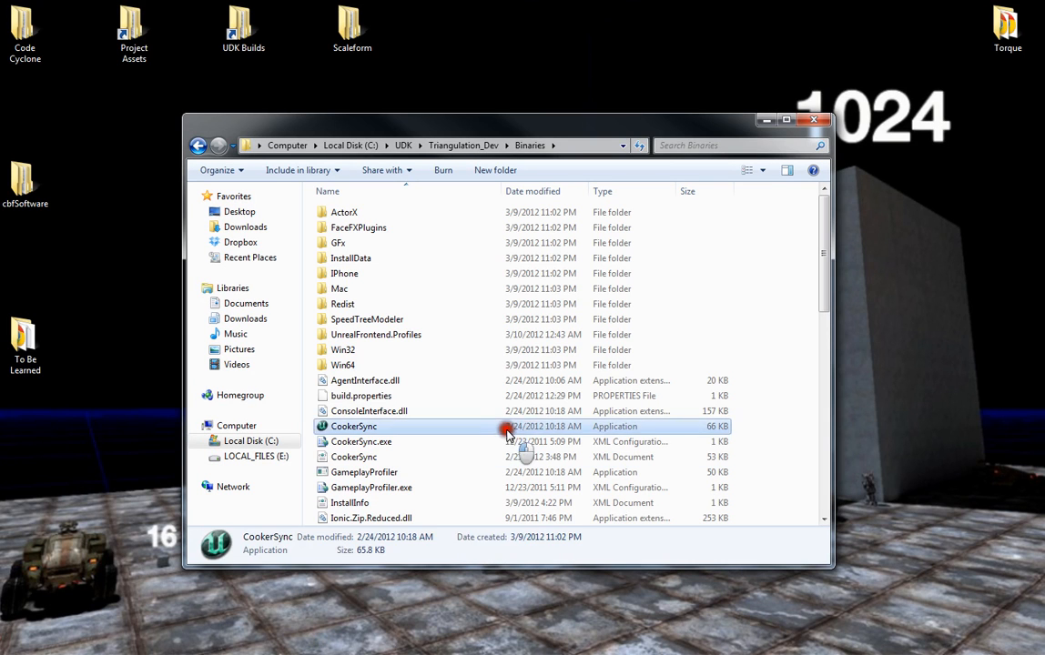
scroll(410, 469, down, 9)
scroll(412, 472, down, 3)
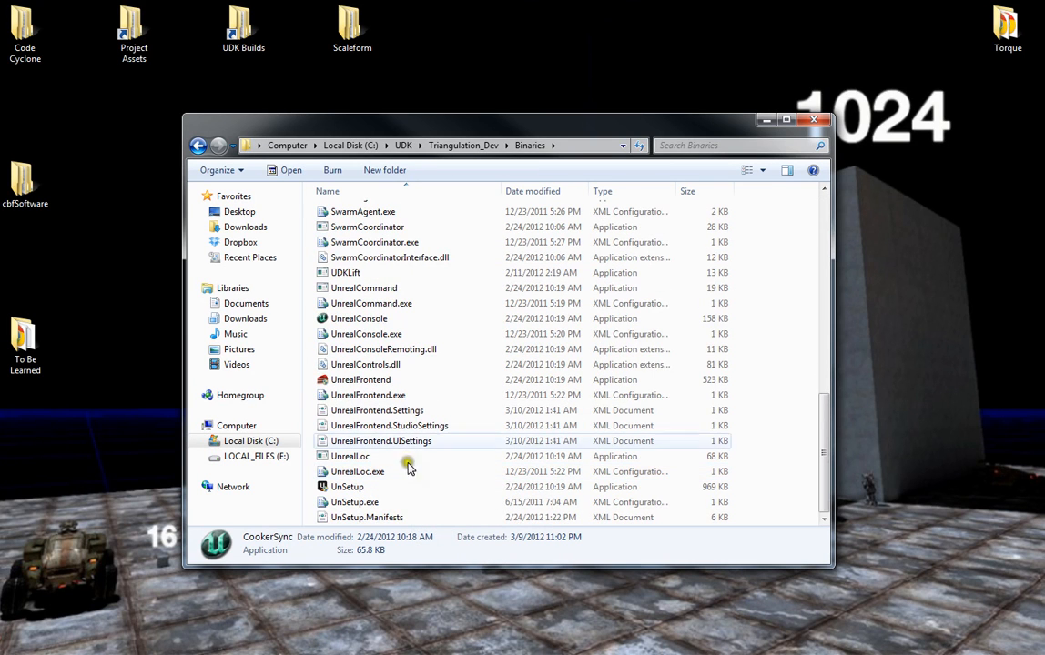
click(382, 380)
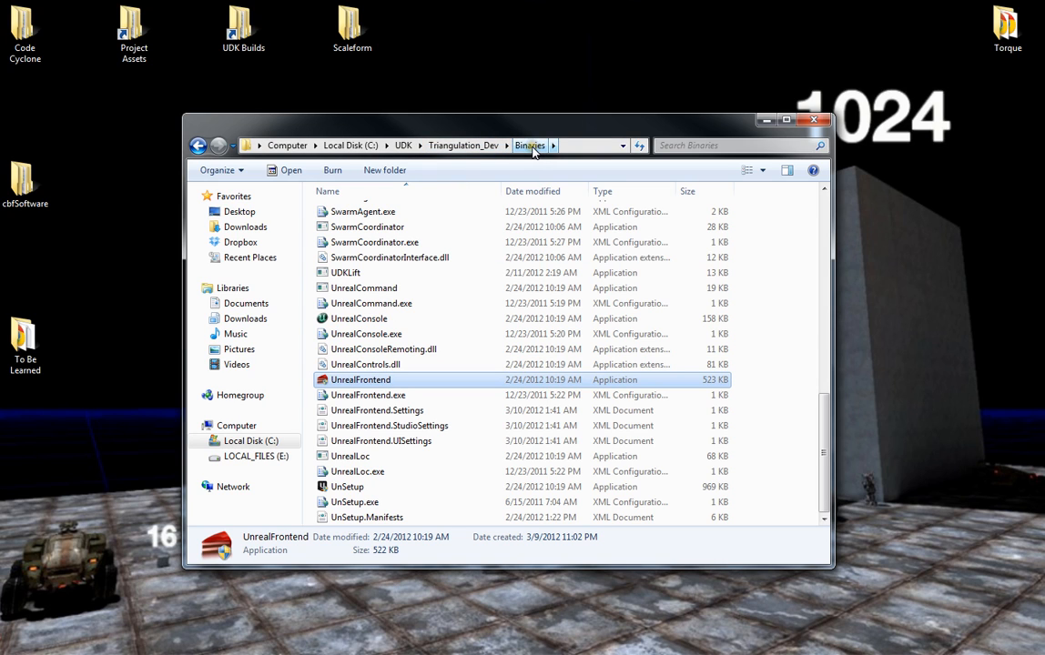
right_click(381, 381)
click(417, 95)
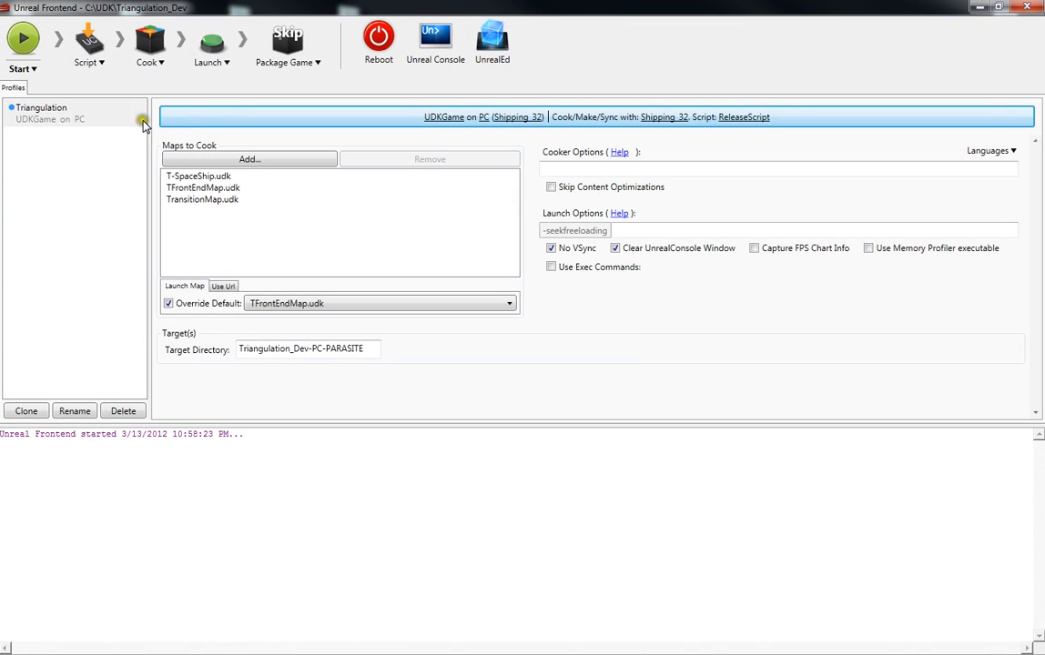
Examine the Triangulation profile's list of maps to cook and its launch map override choices.
click(49, 115)
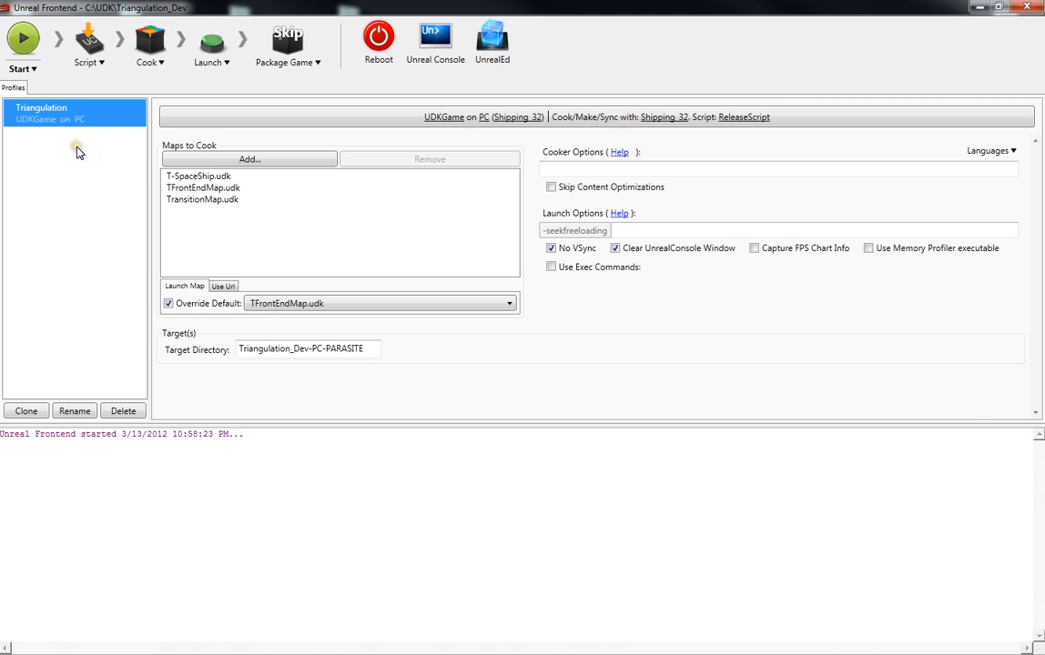
click(60, 148)
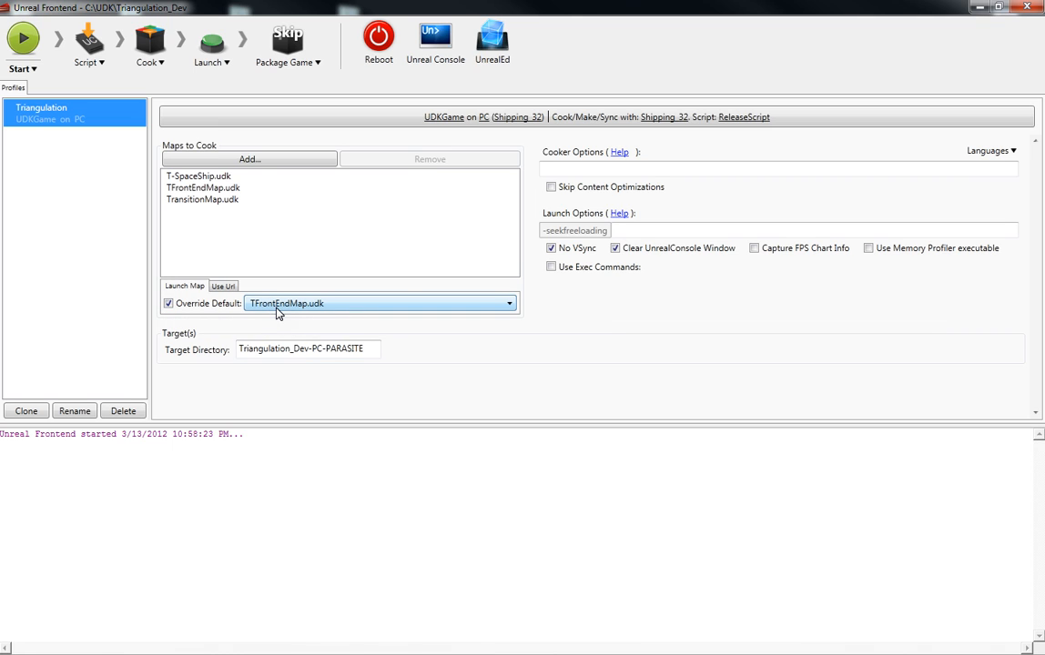
click(216, 188)
click(213, 175)
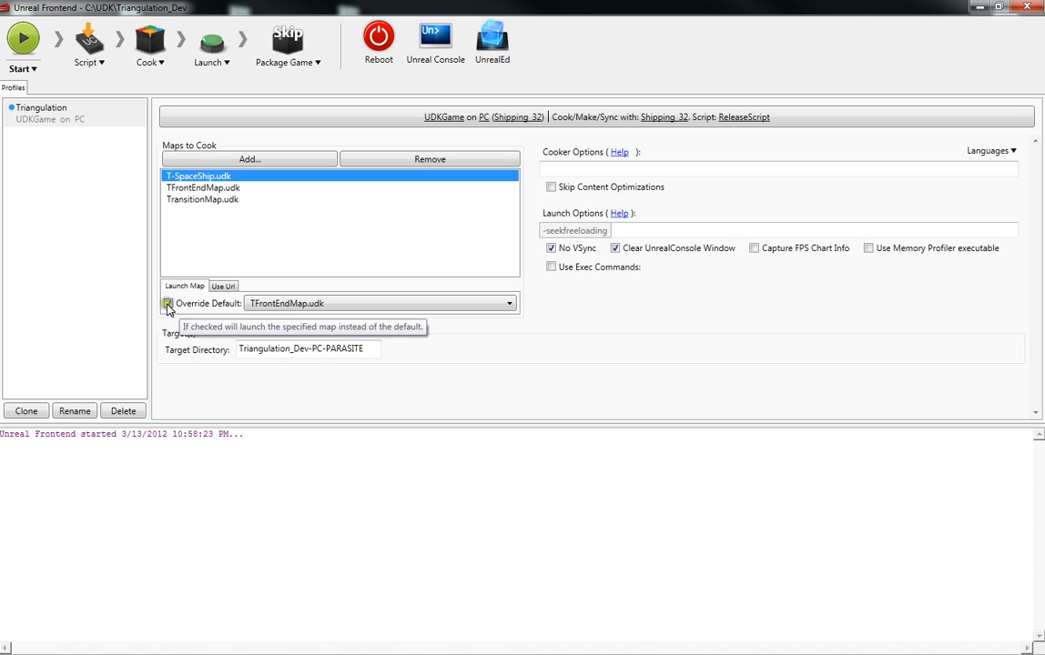
click(285, 306)
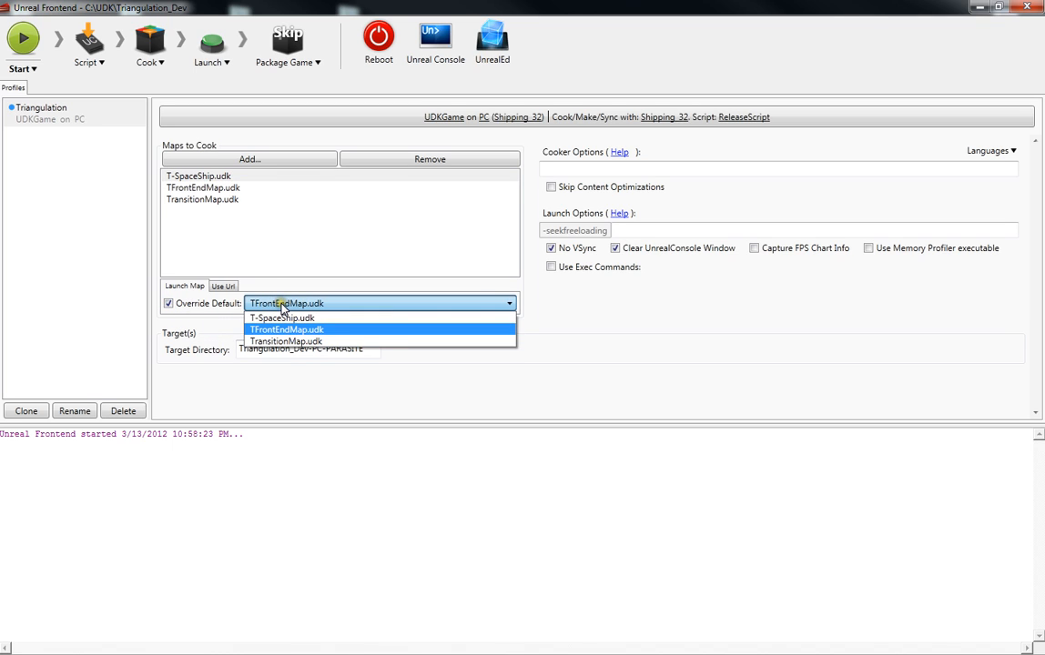
click(283, 305)
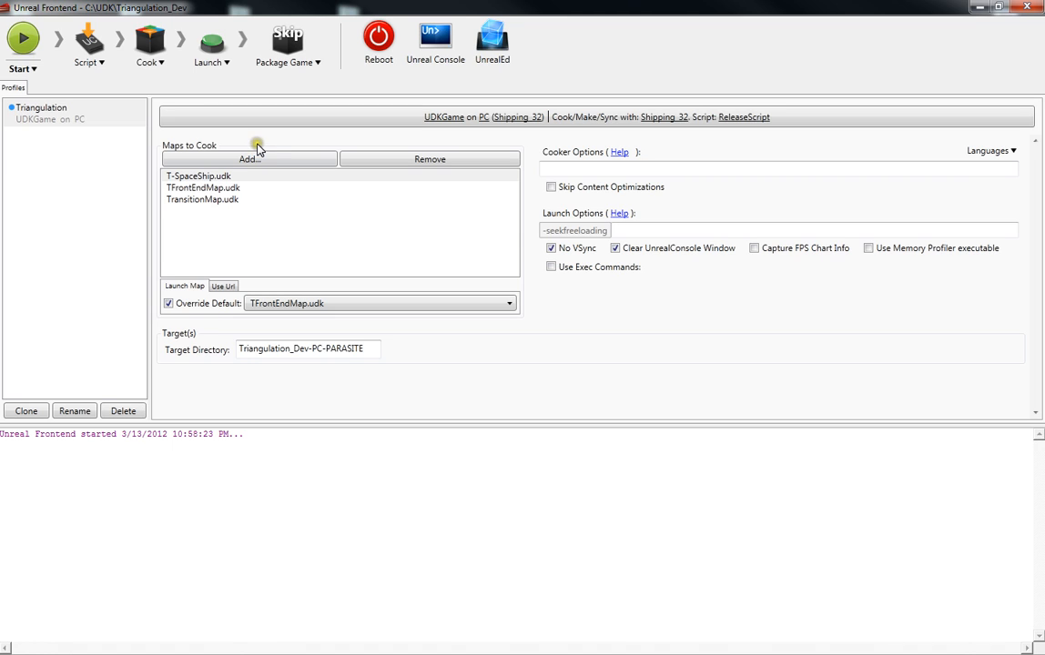
Review the script compiling, cooking and launch options without running any of them.
click(98, 64)
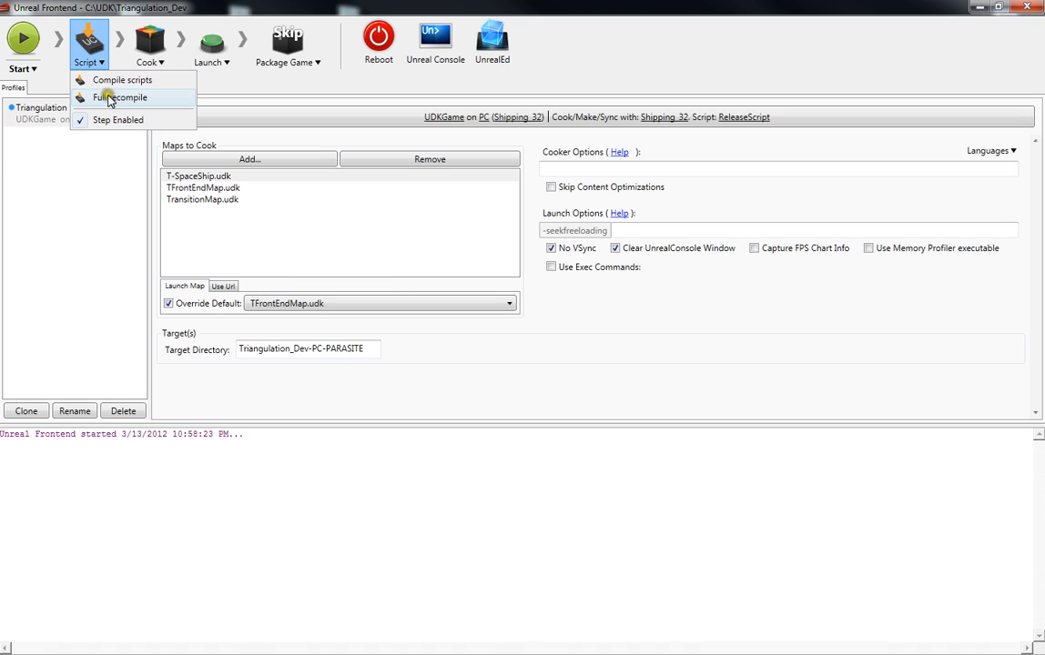
click(117, 84)
click(112, 101)
click(113, 101)
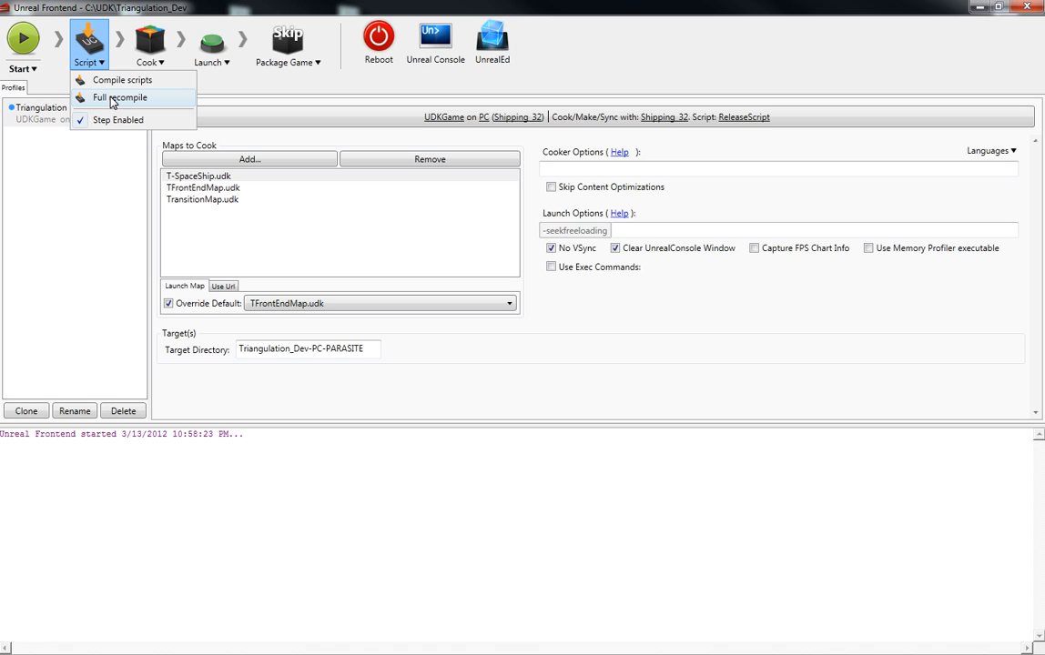
click(157, 56)
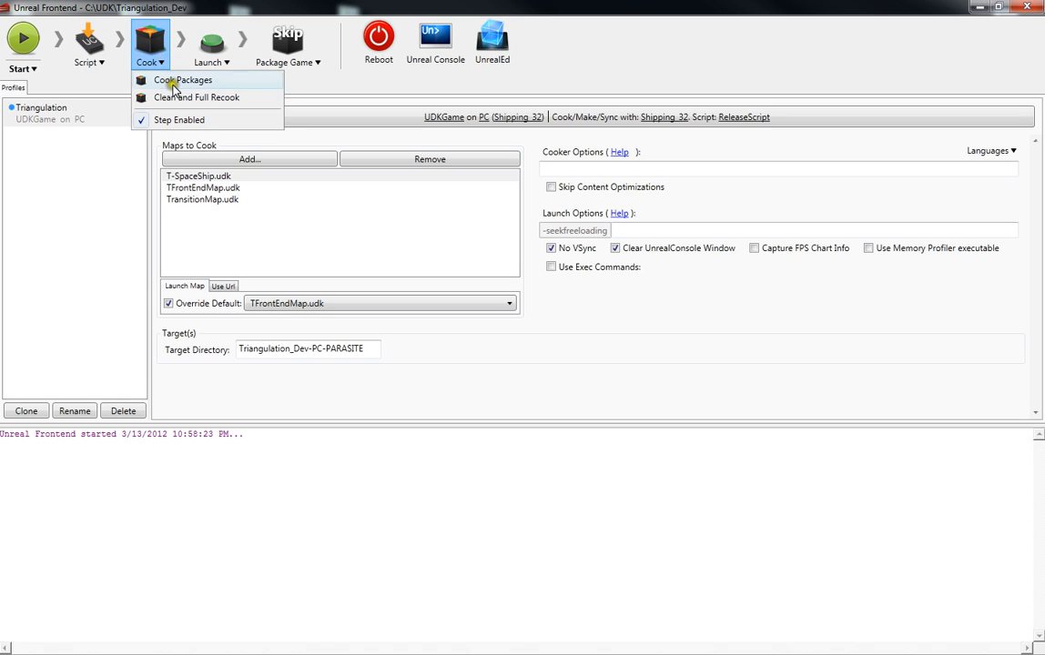
click(174, 83)
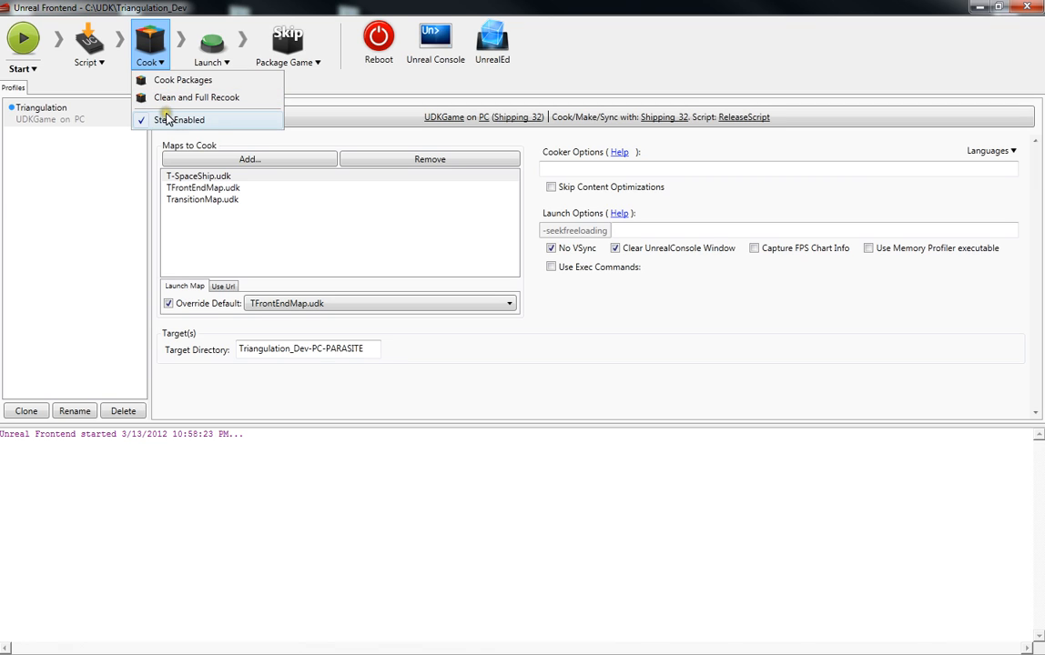
click(222, 65)
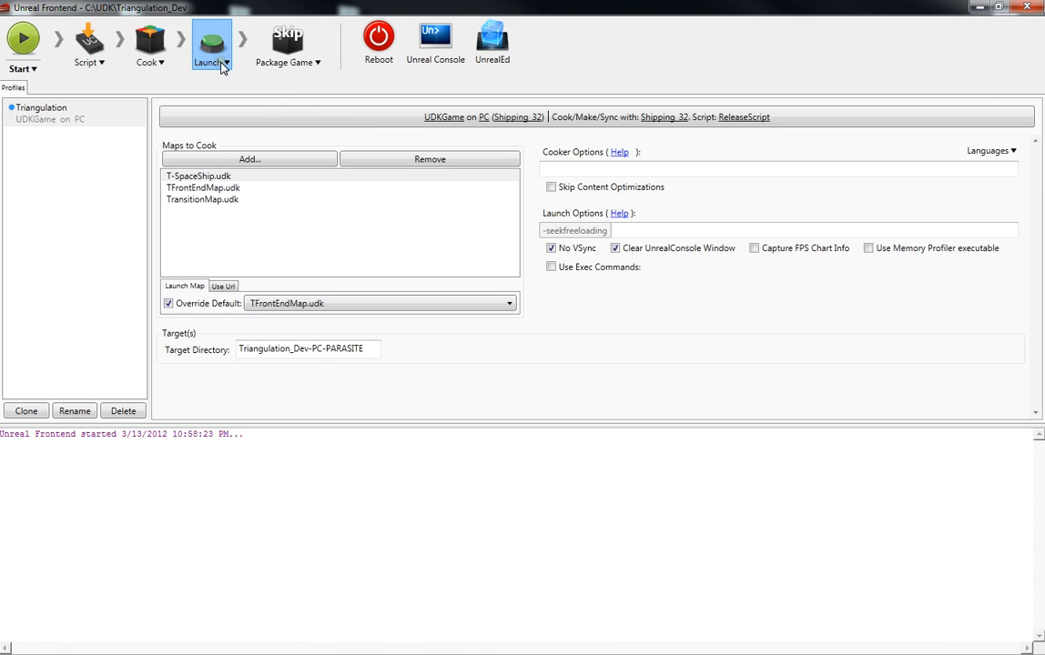
Open the Package Game settings, inspect the GameLongName and GameName fields, and cancel the packaging.
click(306, 64)
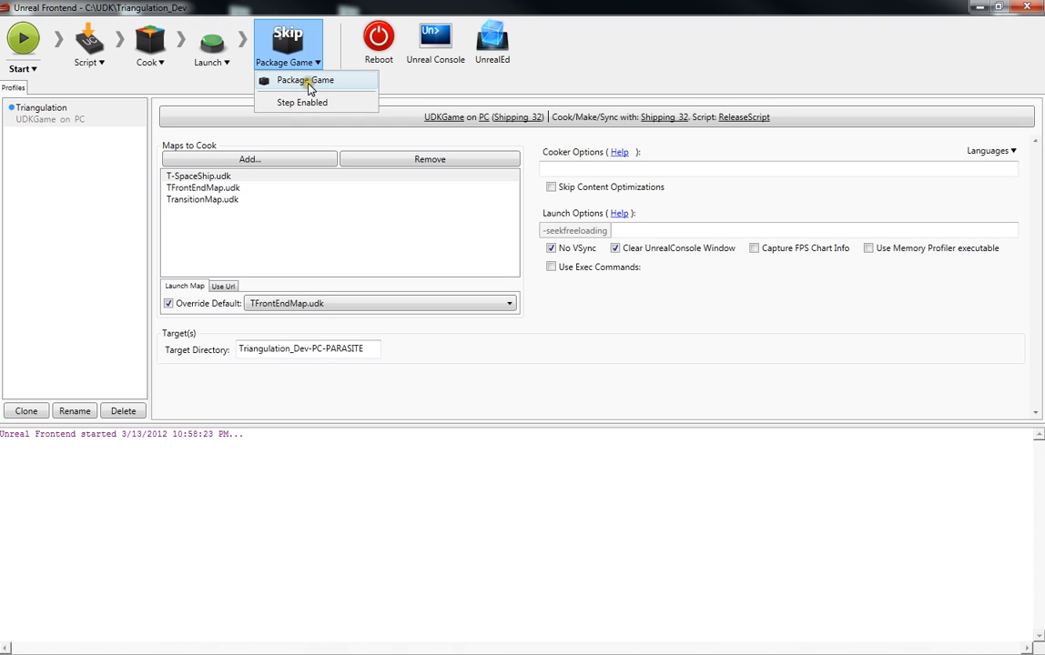
click(312, 81)
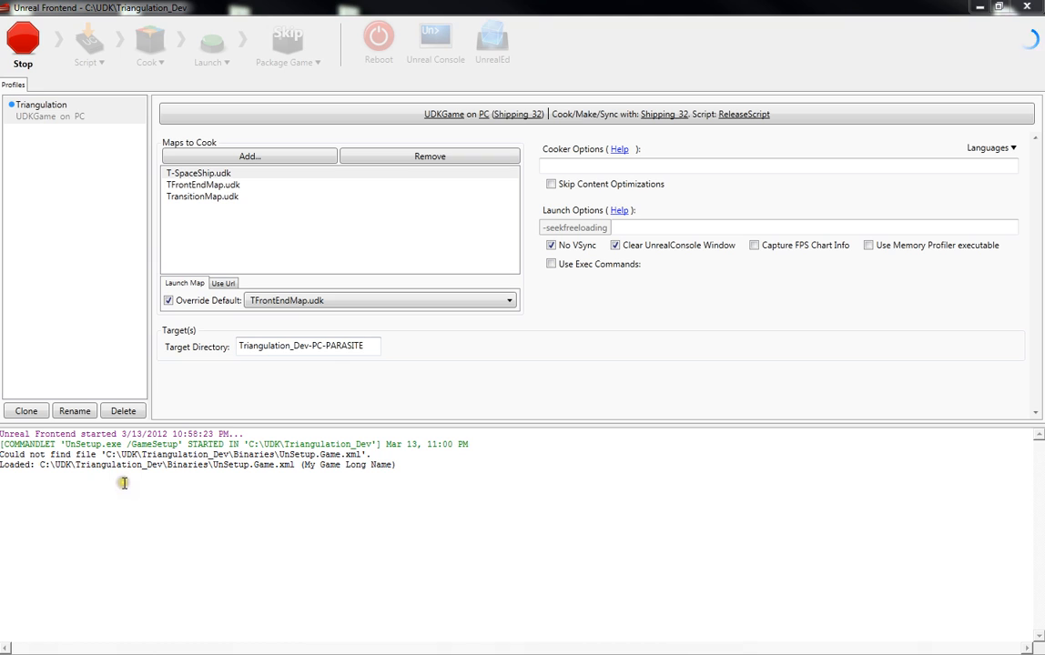
drag(510, 205, 548, 202)
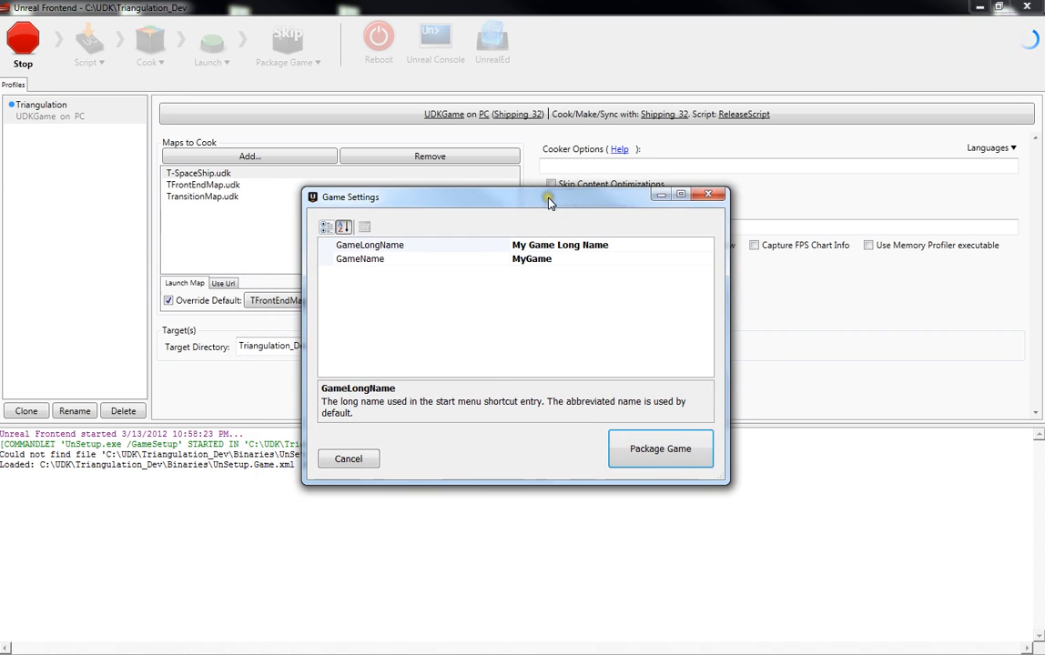
drag(485, 198, 490, 162)
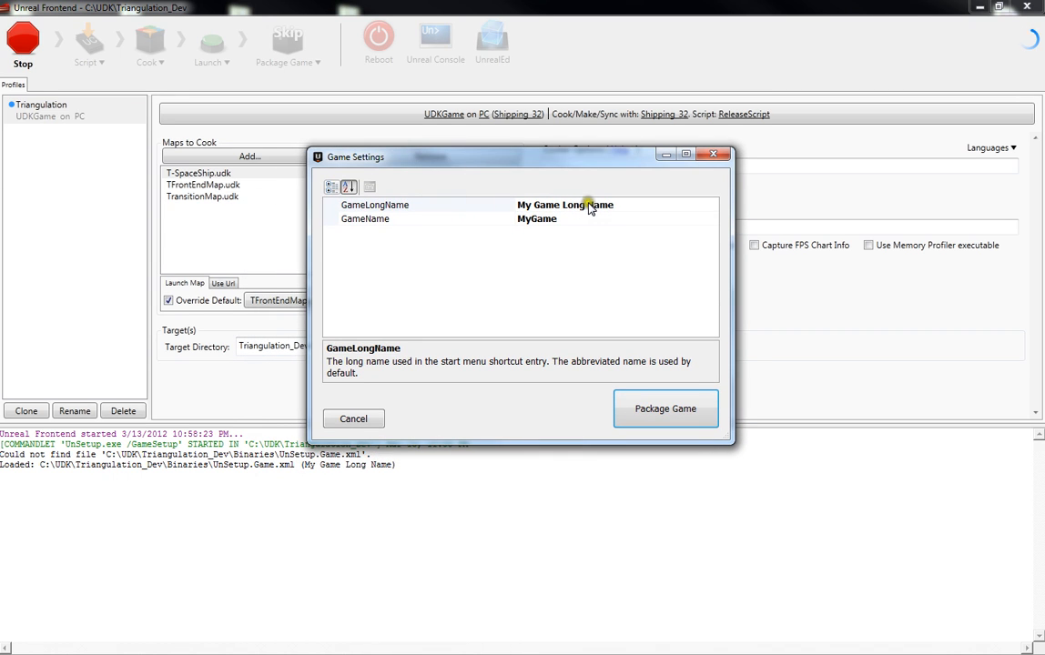
click(625, 206)
click(626, 206)
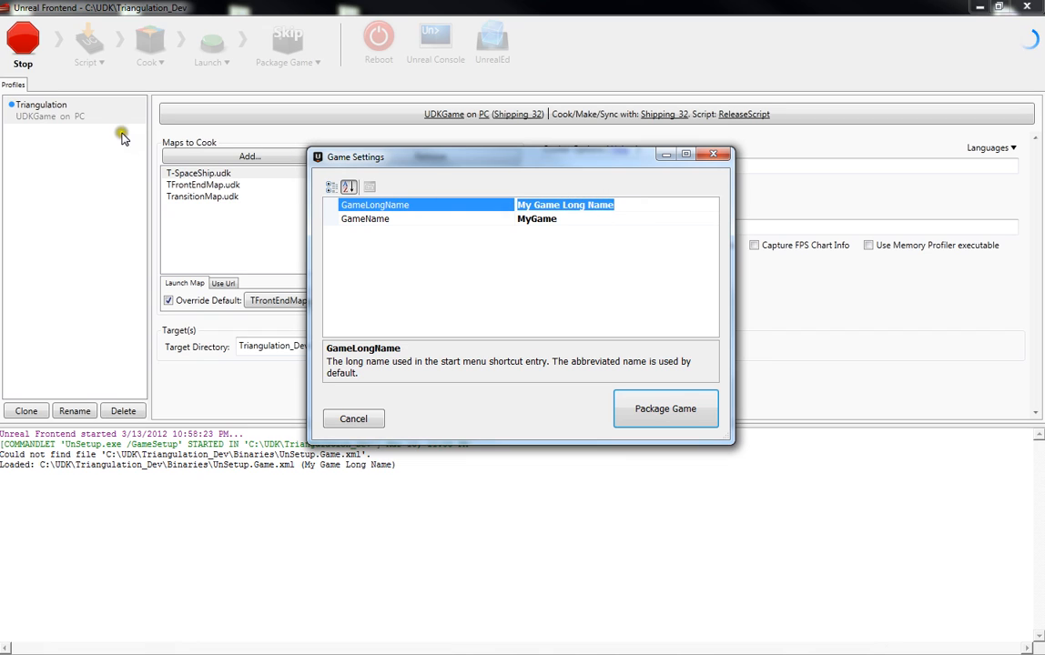
click(619, 205)
key(Return)
click(497, 219)
click(585, 219)
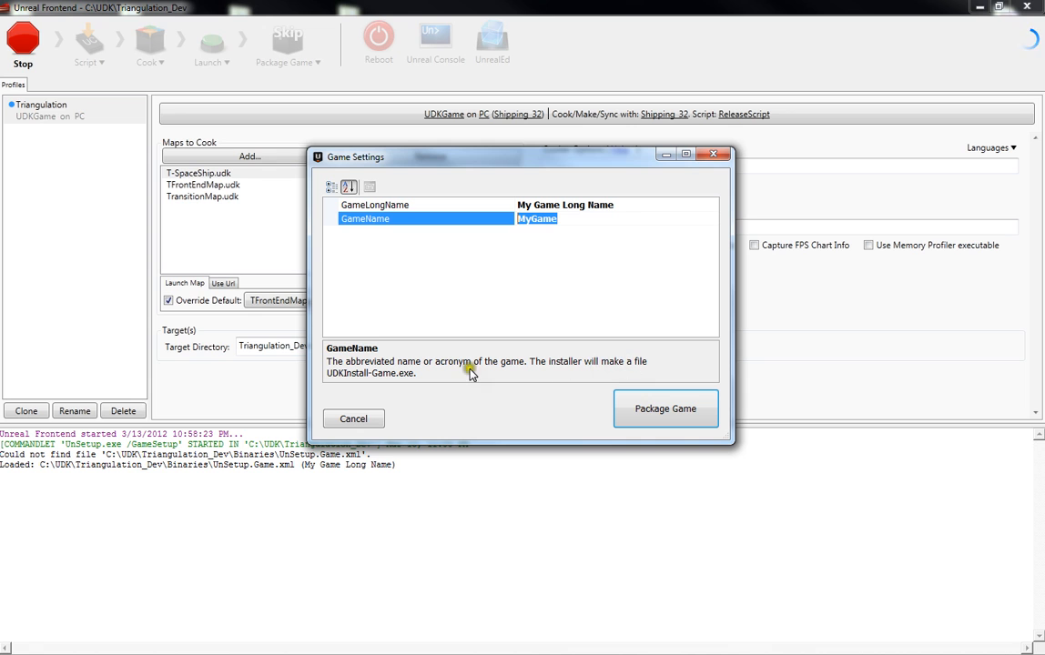
click(354, 420)
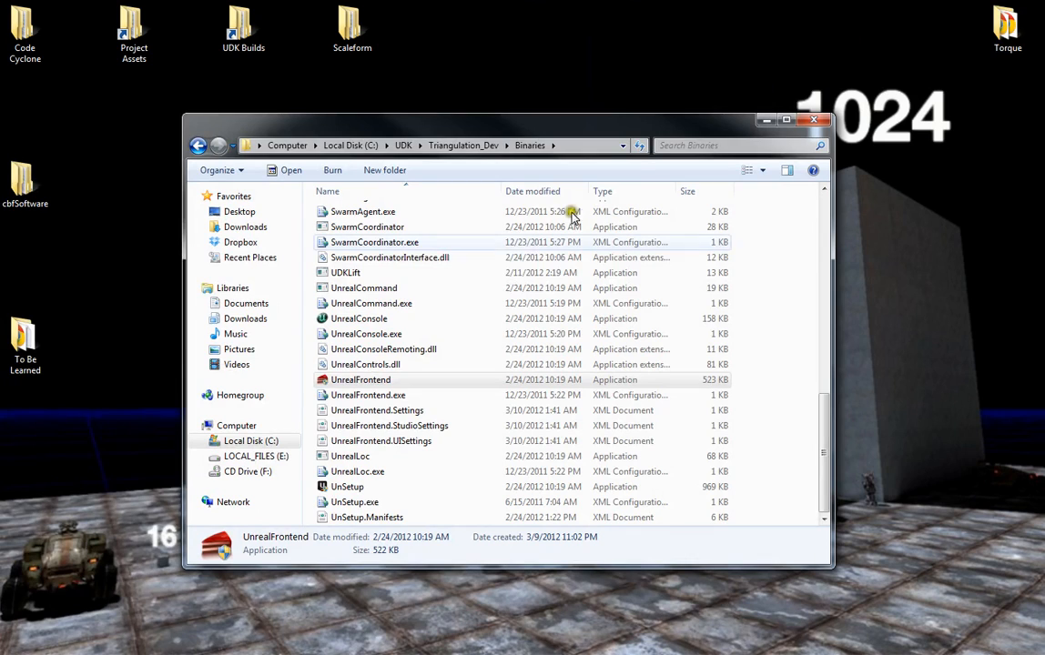
Go up to the Triangulation_Dev folder and look through the contents of its UDKGame subfolder.
click(466, 146)
click(349, 297)
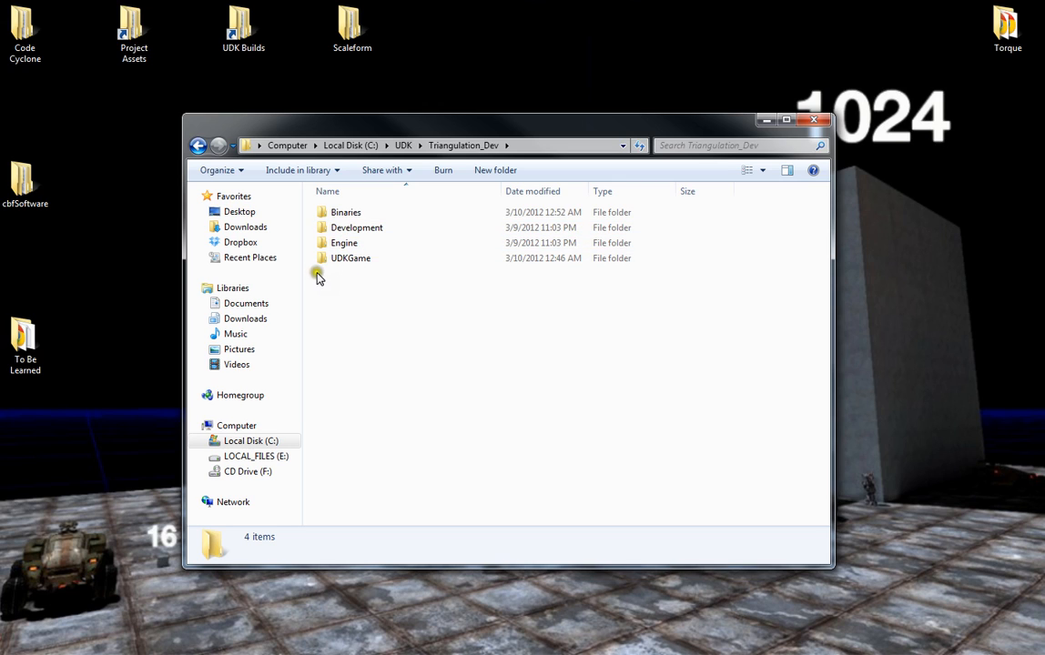
drag(316, 273, 663, 289)
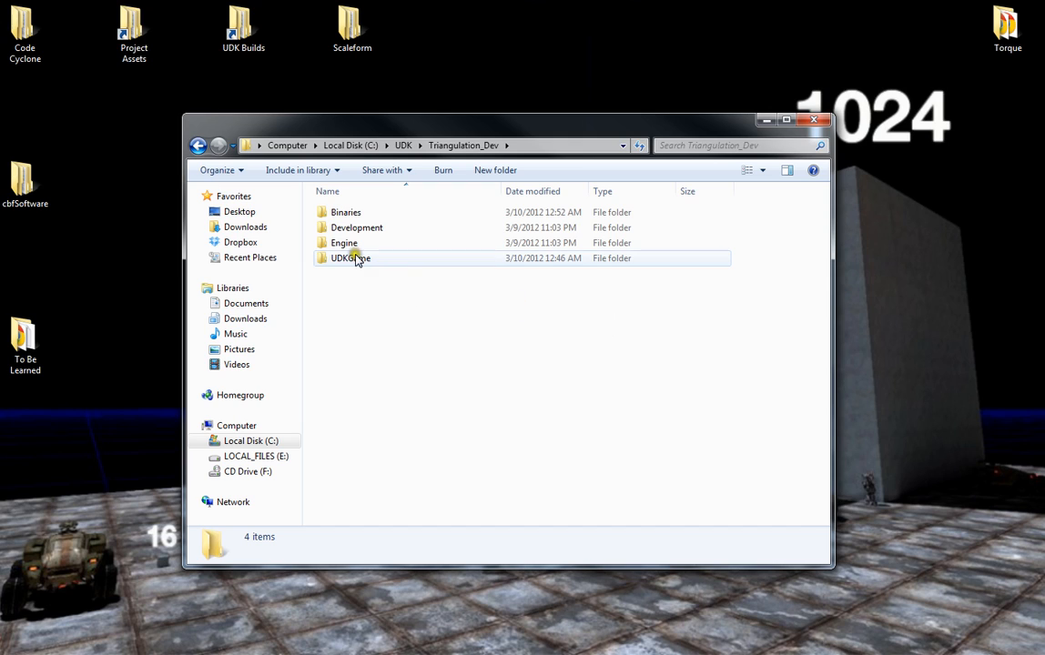
mouse_move(356, 265)
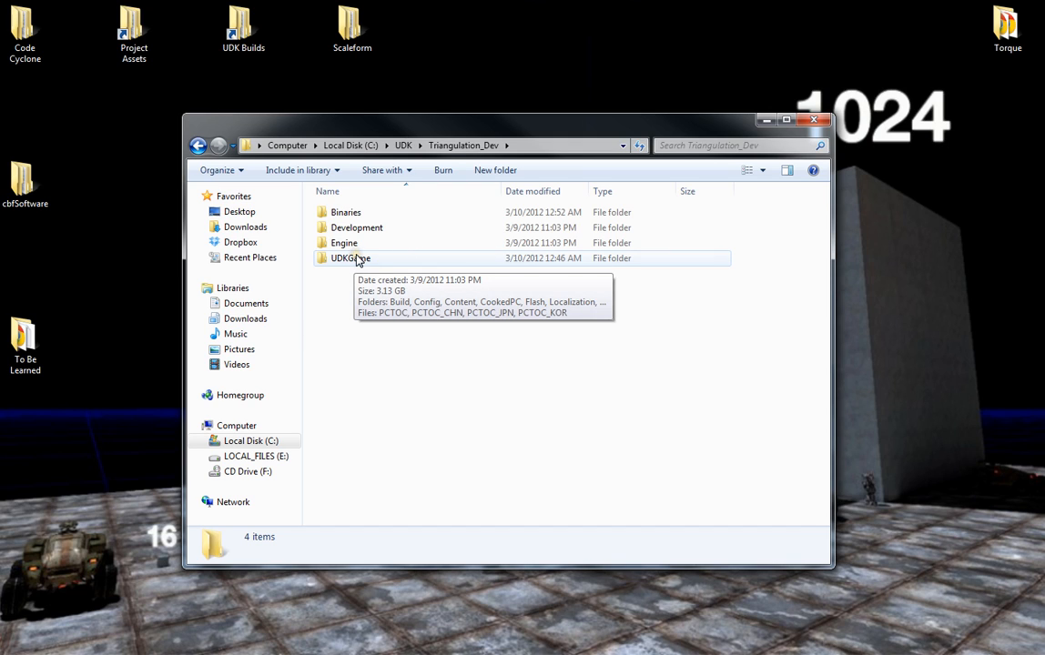
double_click(356, 259)
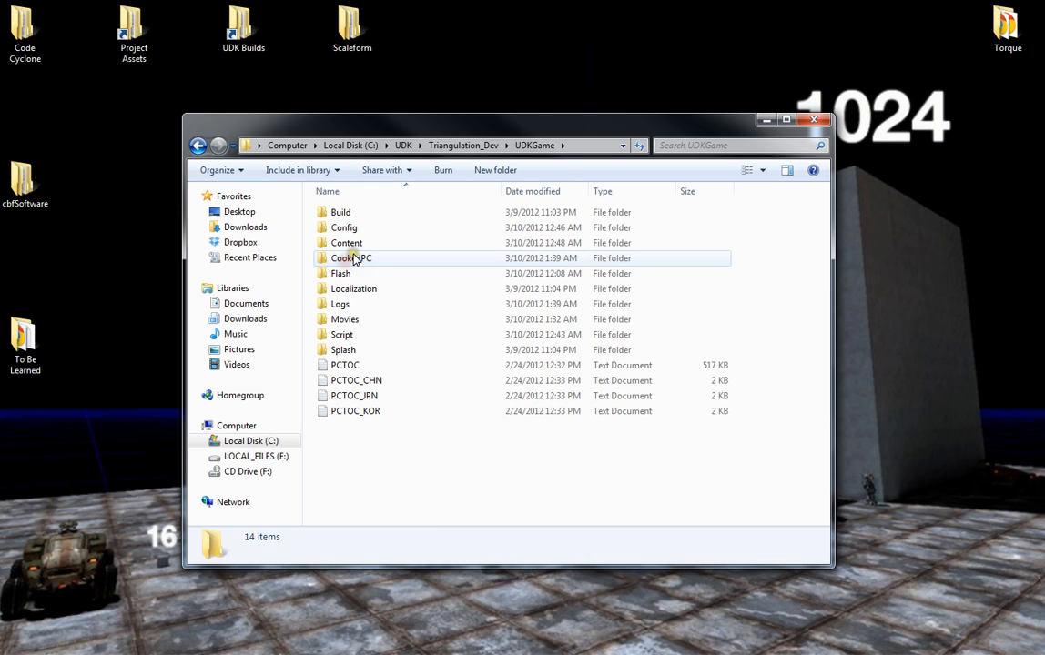
click(475, 146)
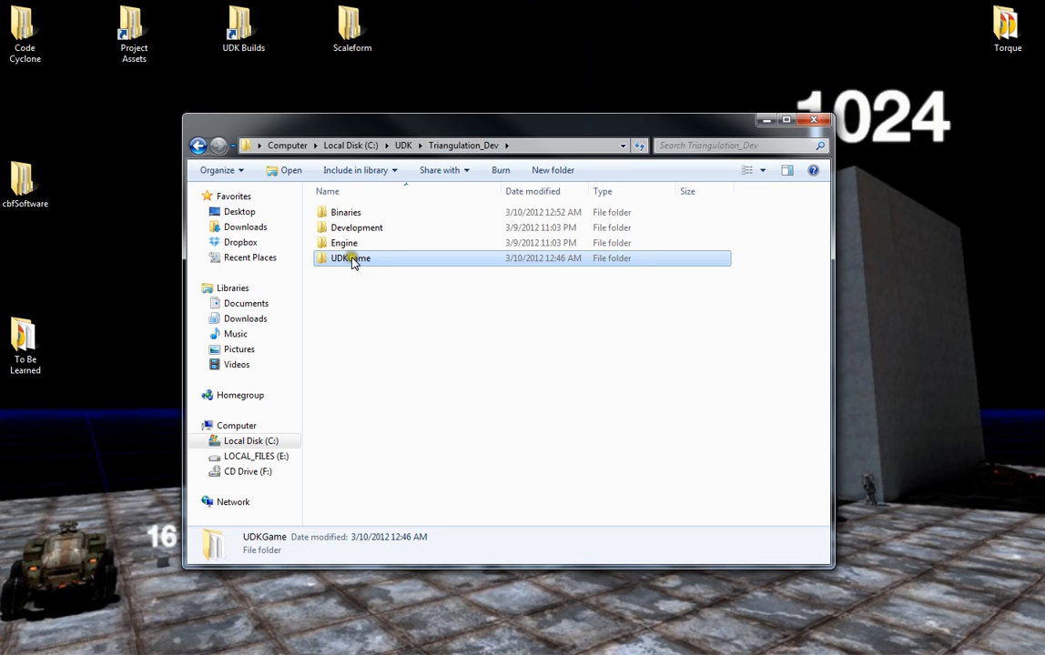
View the splash images in the Mac and PC subfolders of UDKGame's Splash folder.
double_click(352, 260)
double_click(344, 352)
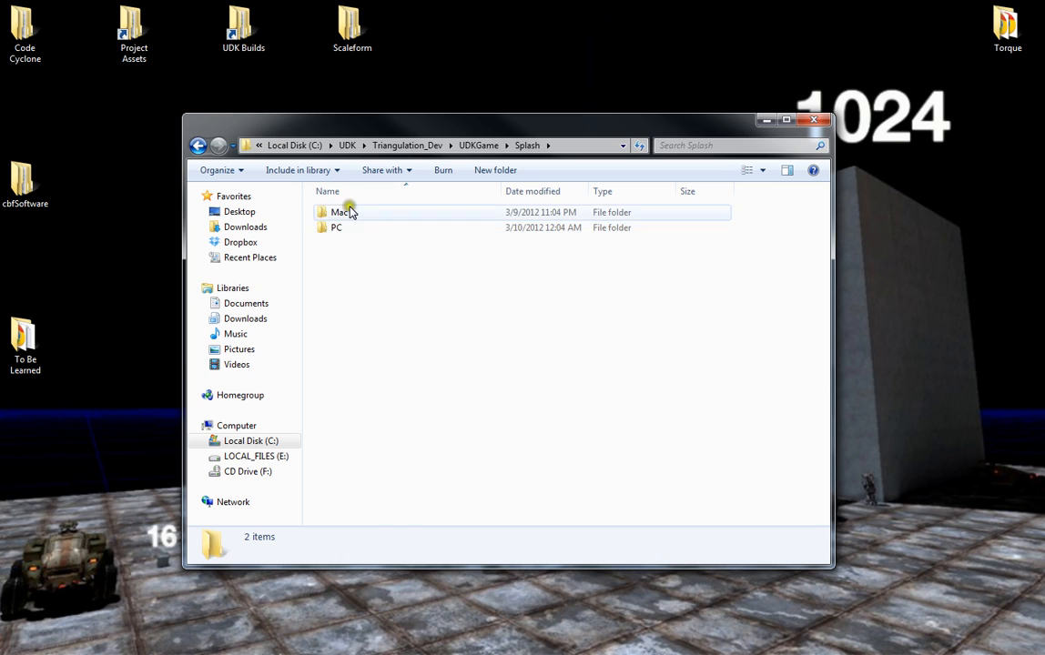
double_click(348, 212)
click(198, 146)
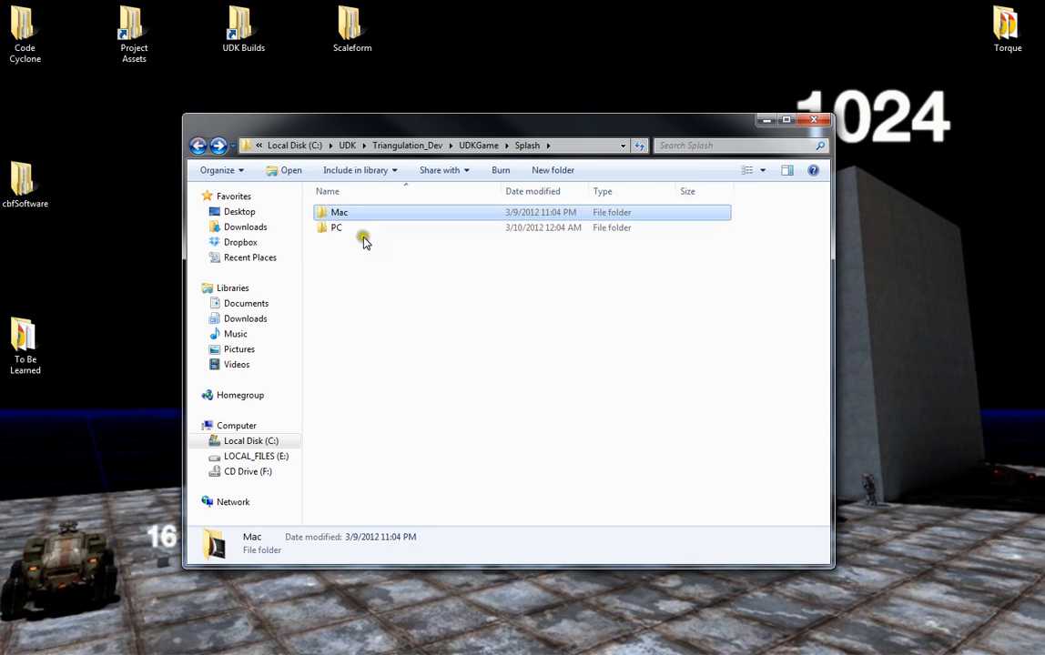
double_click(348, 227)
click(468, 222)
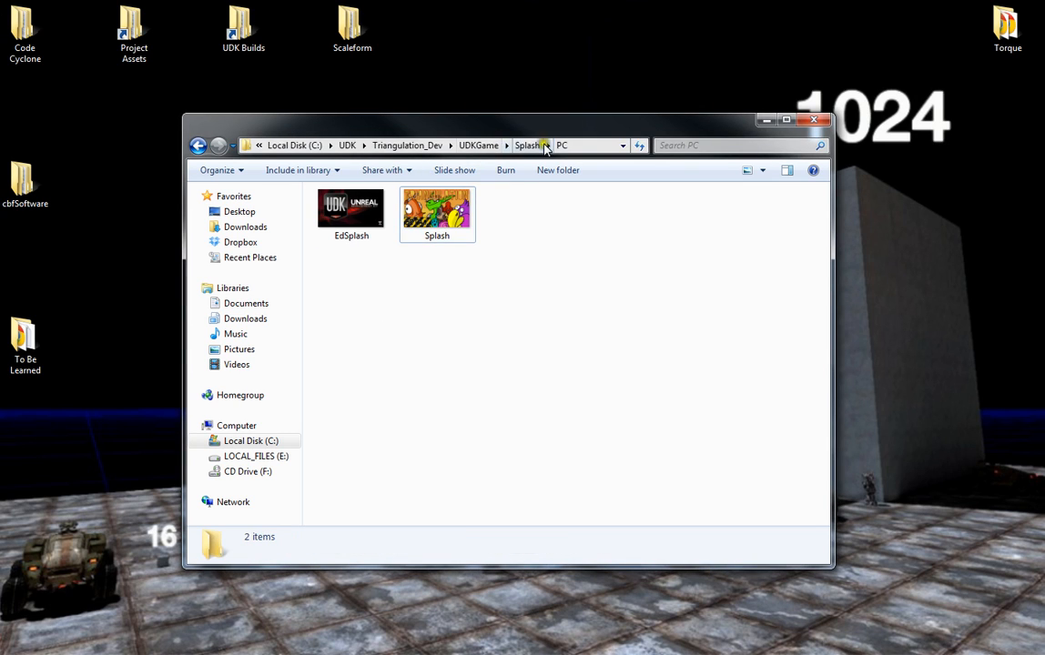
Return to the Triangulation_Dev folder and search it for *.ico files.
click(478, 144)
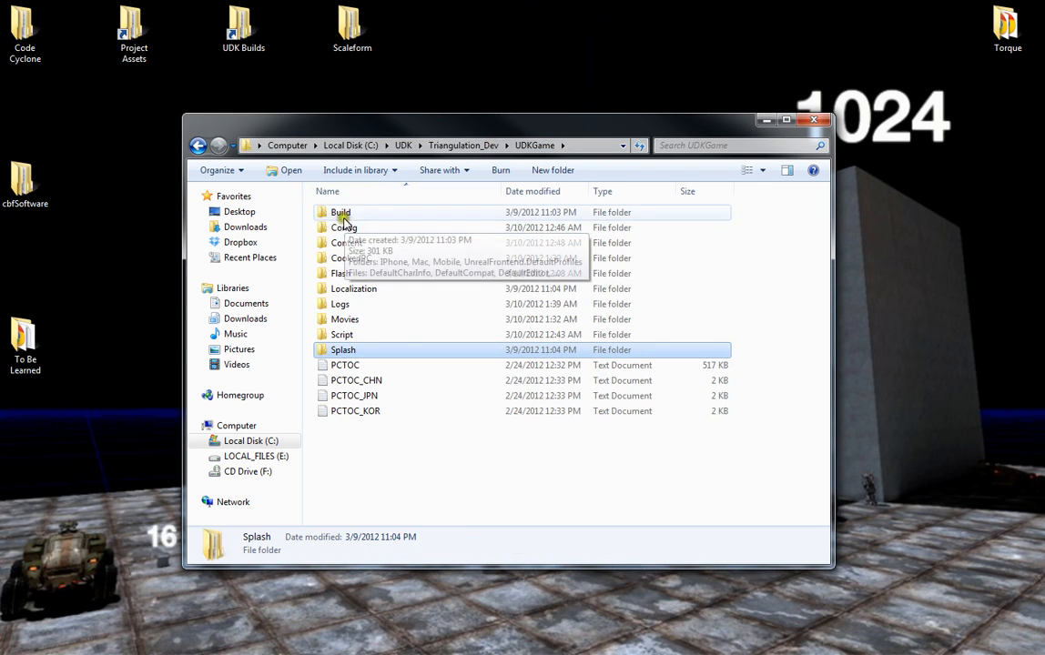
click(468, 145)
click(460, 298)
click(722, 145)
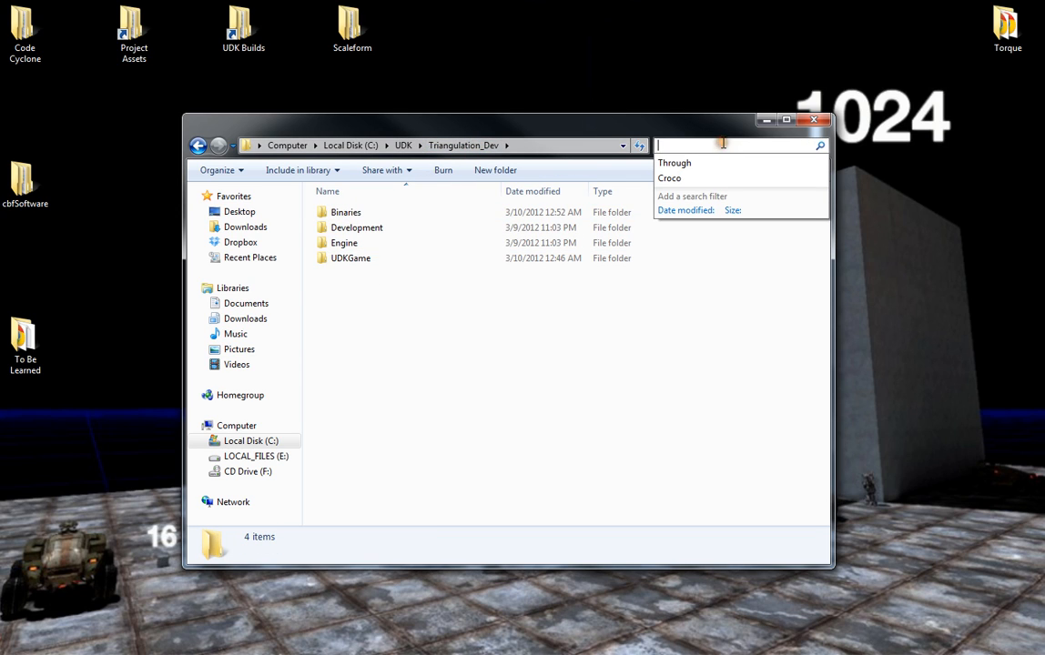
text(*)
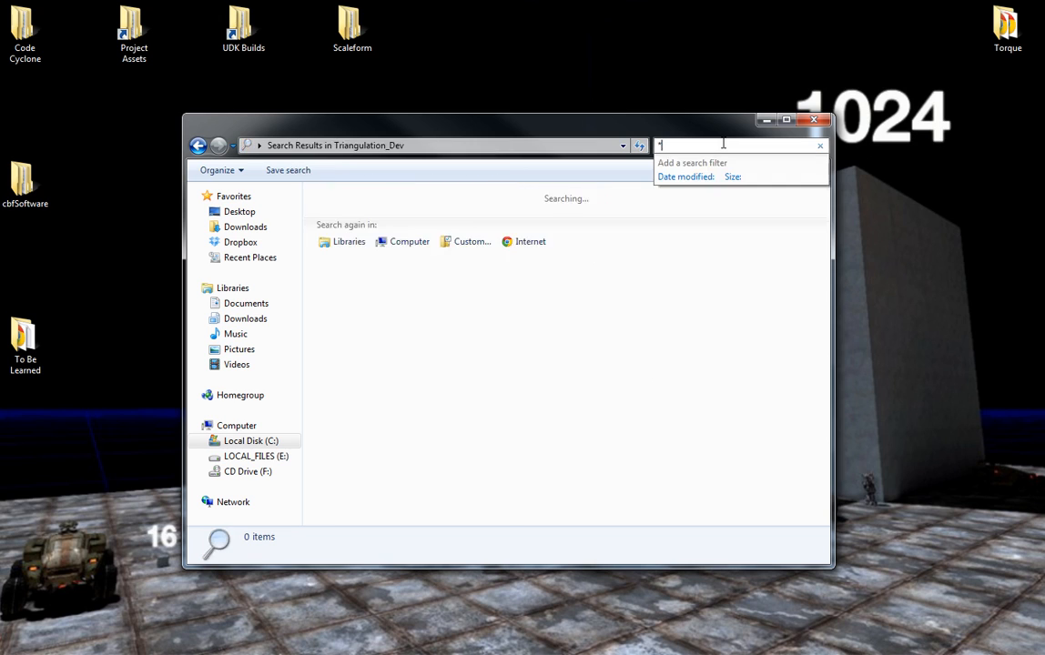
text(.ico)
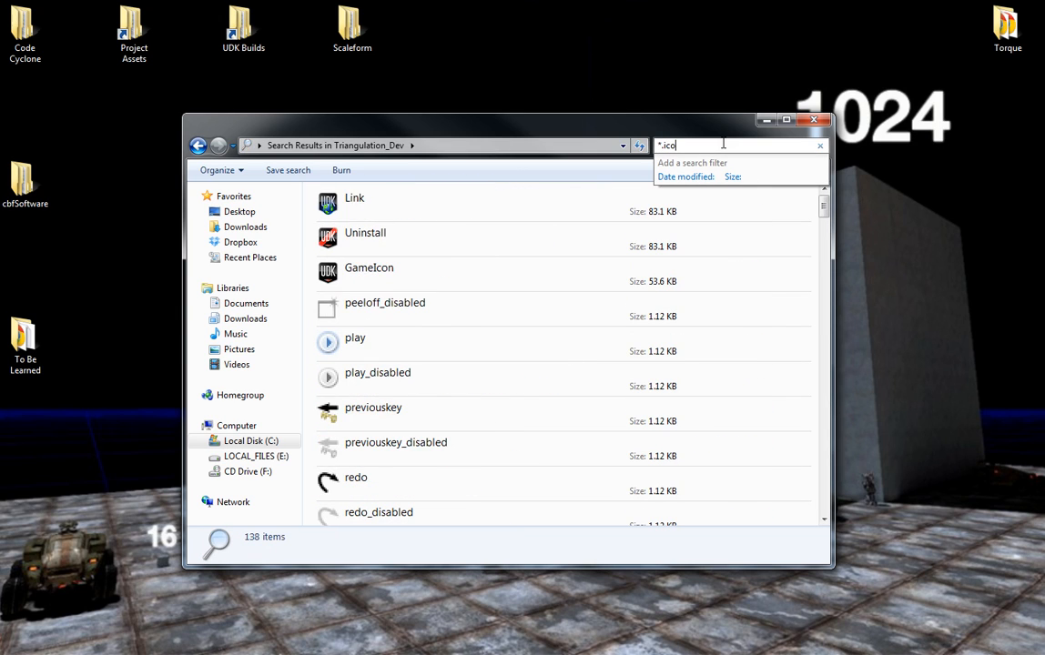
Open the file location of the GameIcon search result.
click(420, 279)
right_click(420, 277)
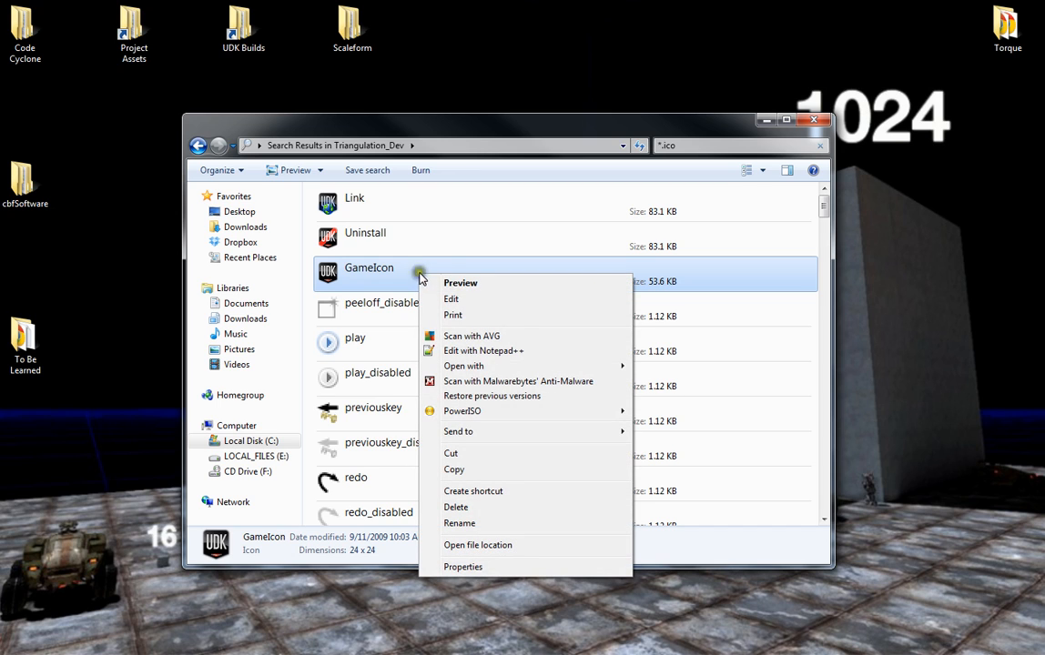
click(487, 547)
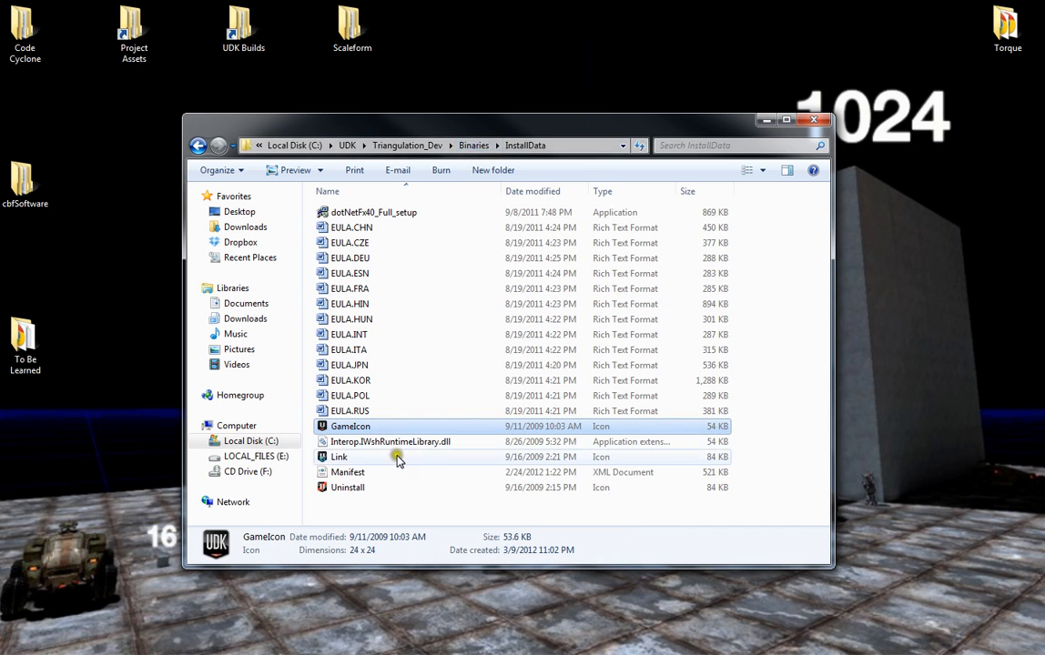
Examine the GameIcon, Link and Uninstall icon files in the InstallData folder and select GameIcon.
click(400, 507)
click(345, 424)
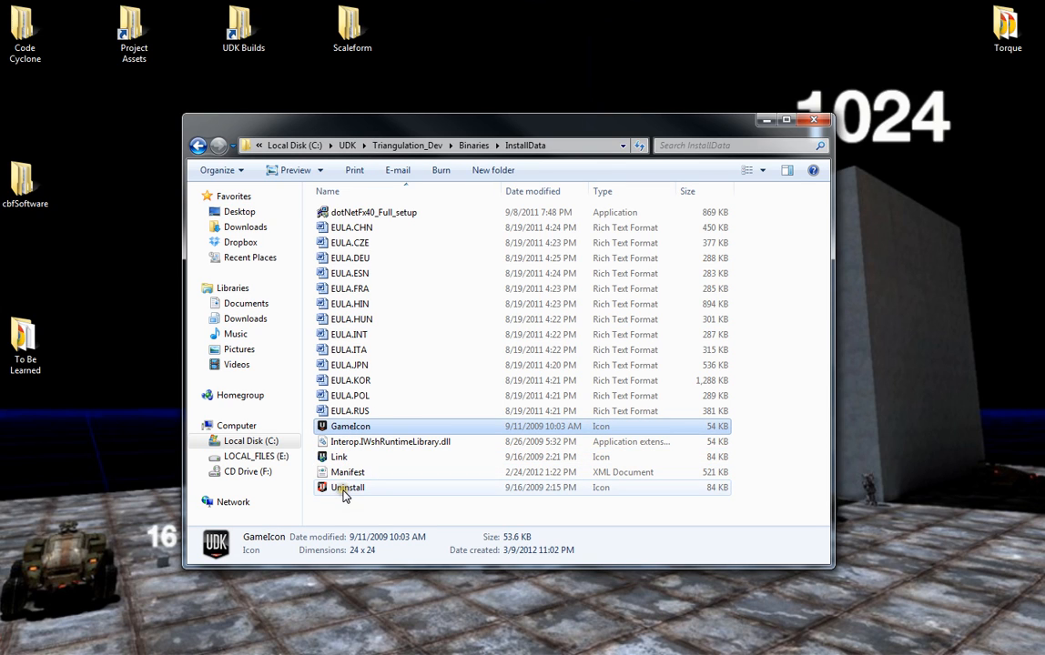
click(376, 512)
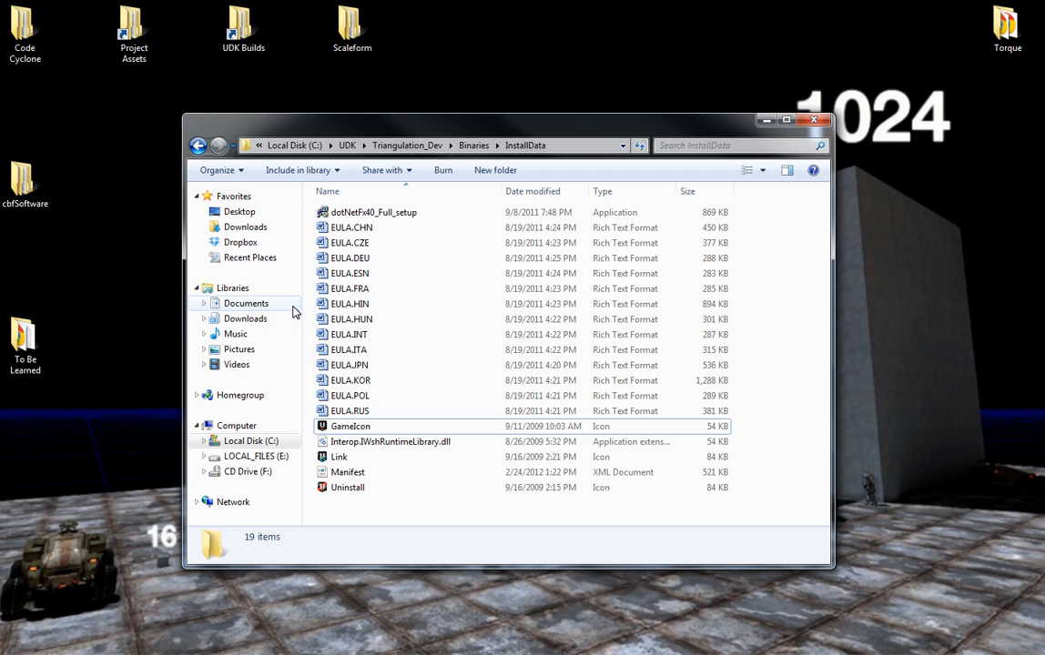
click(405, 426)
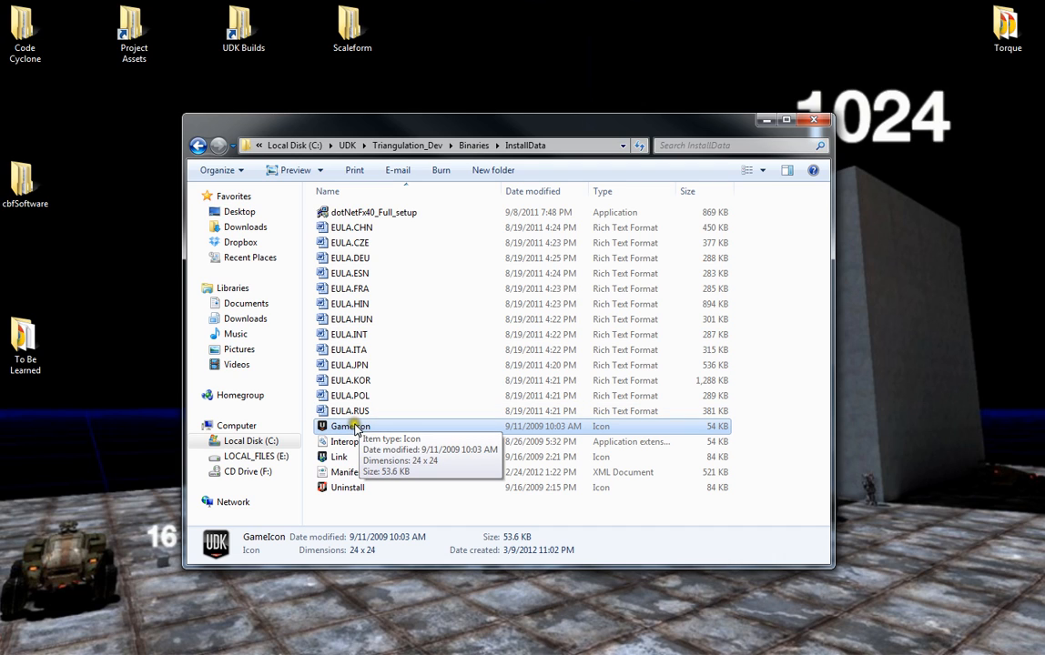
Open the Manifest XML document from the InstallData folder.
click(351, 472)
click(3, 371)
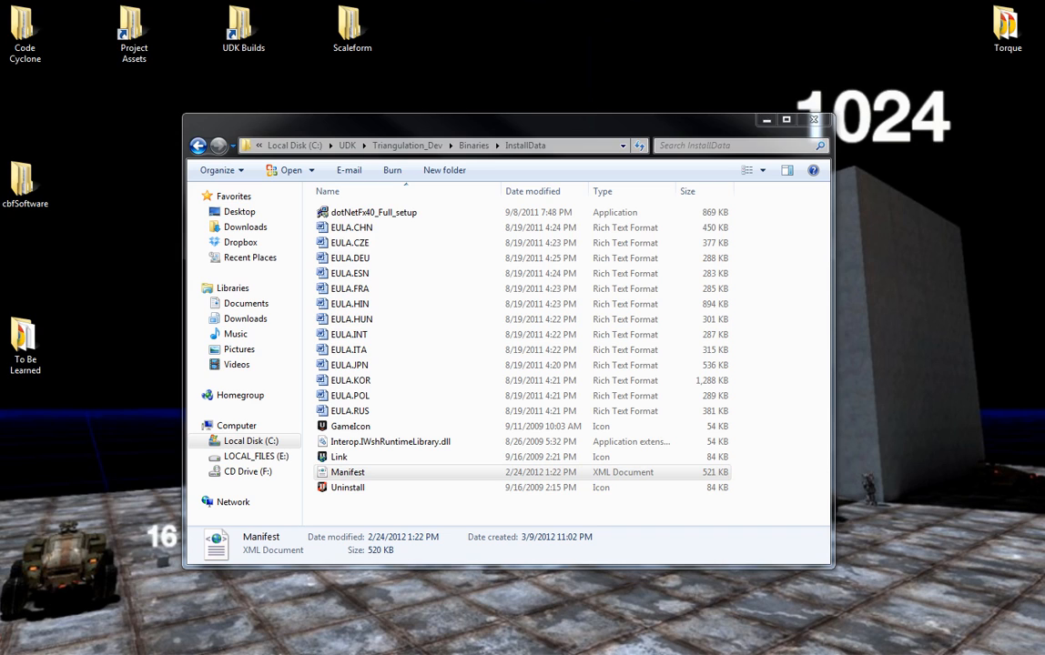
drag(0, 45, 641, 85)
double_click(641, 85)
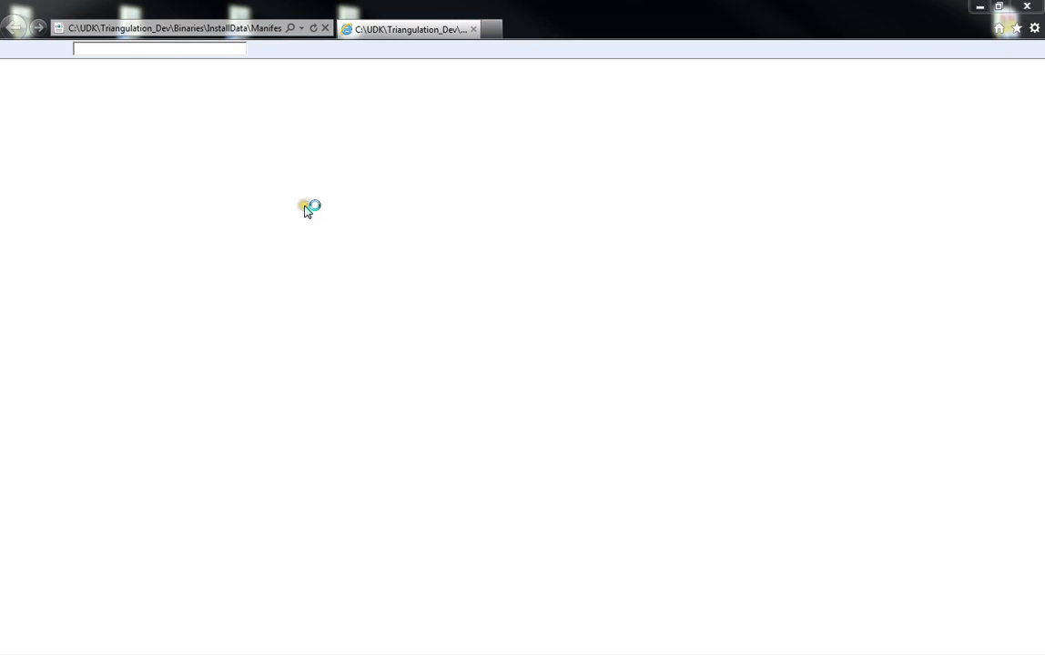
Decline the recommended Internet Explorer 9 settings, dismiss the default-browser prompt and close the browser upgrade page.
click(429, 372)
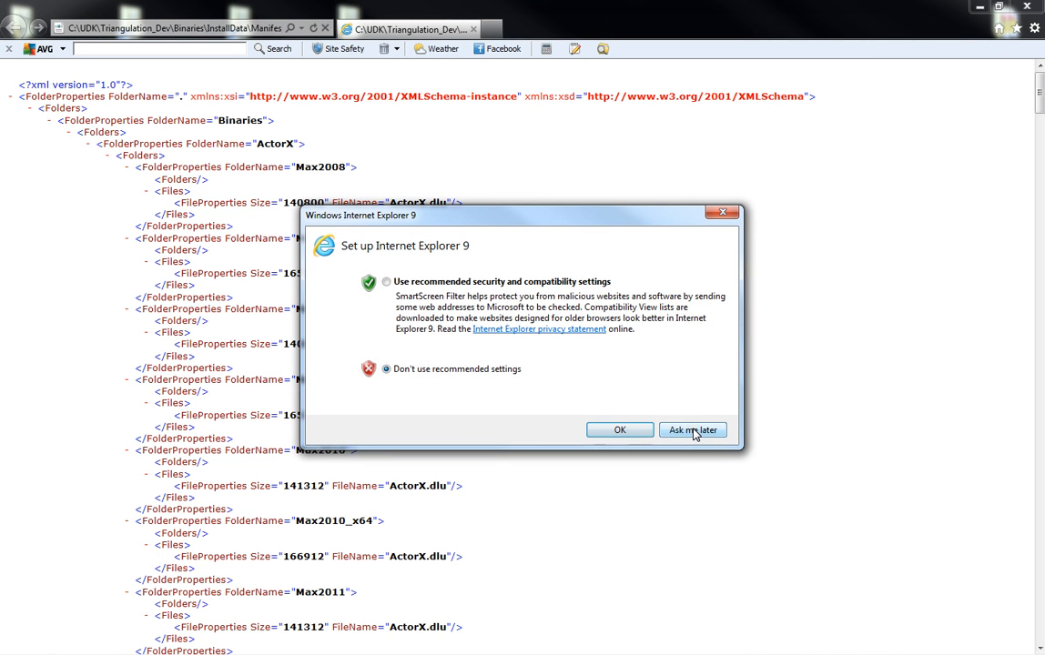
click(620, 430)
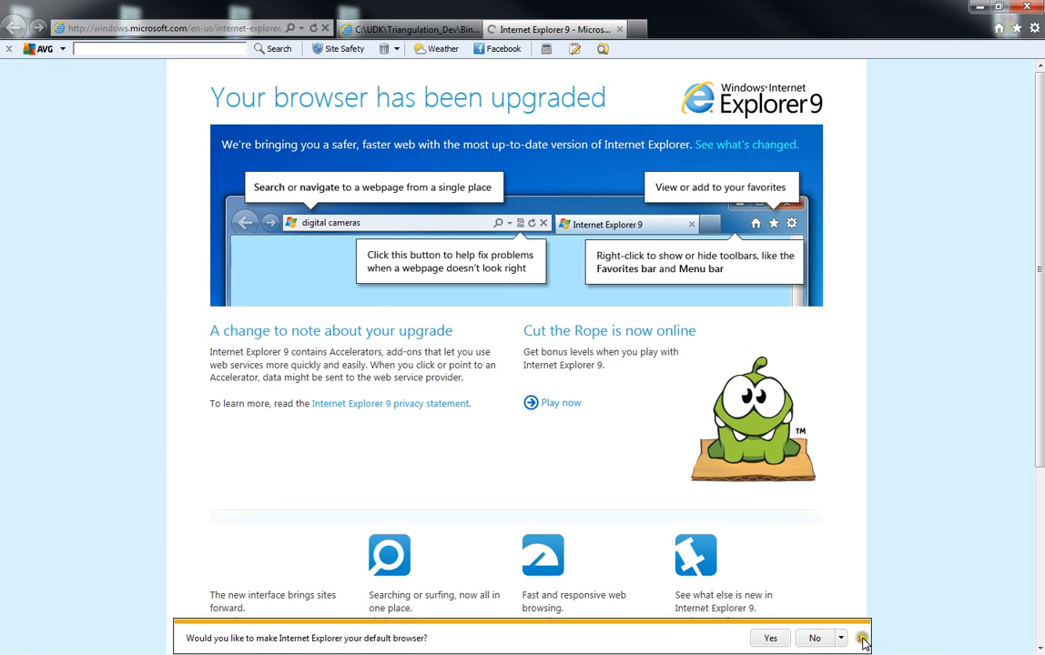
click(862, 641)
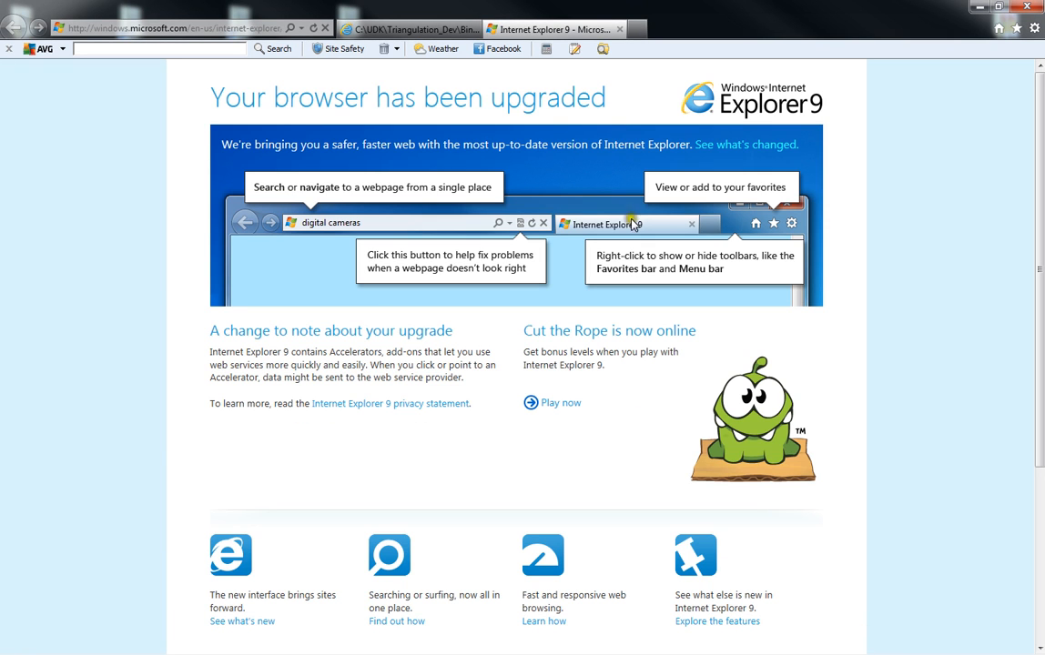
click(619, 32)
Look through the folder and file entries of Manifest.xml down to the end of the document.
click(485, 406)
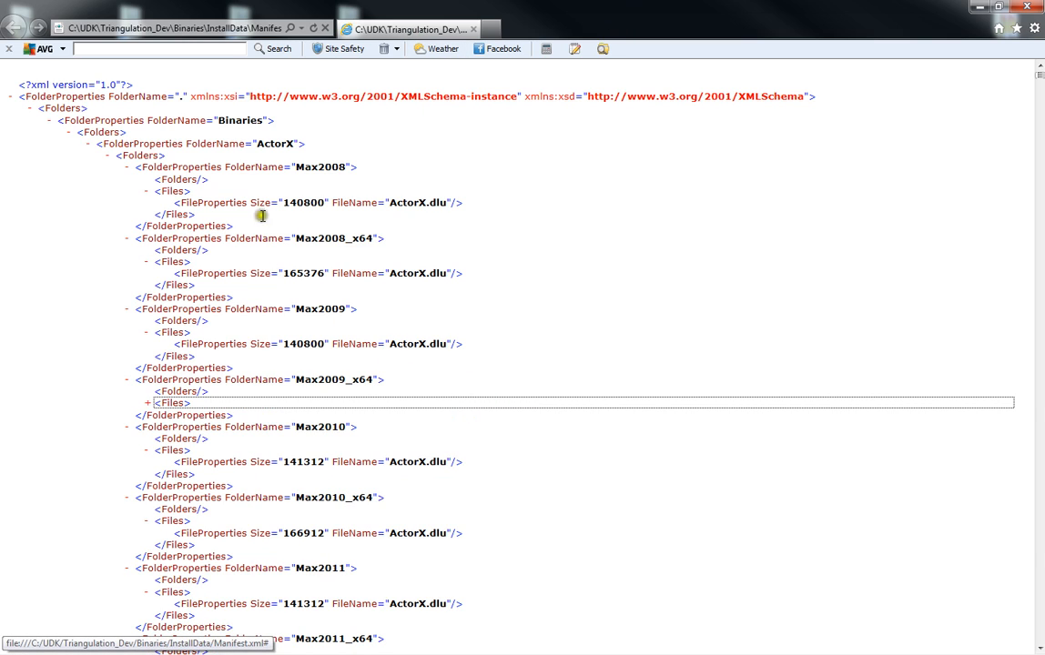
scroll(106, 207, down, 20)
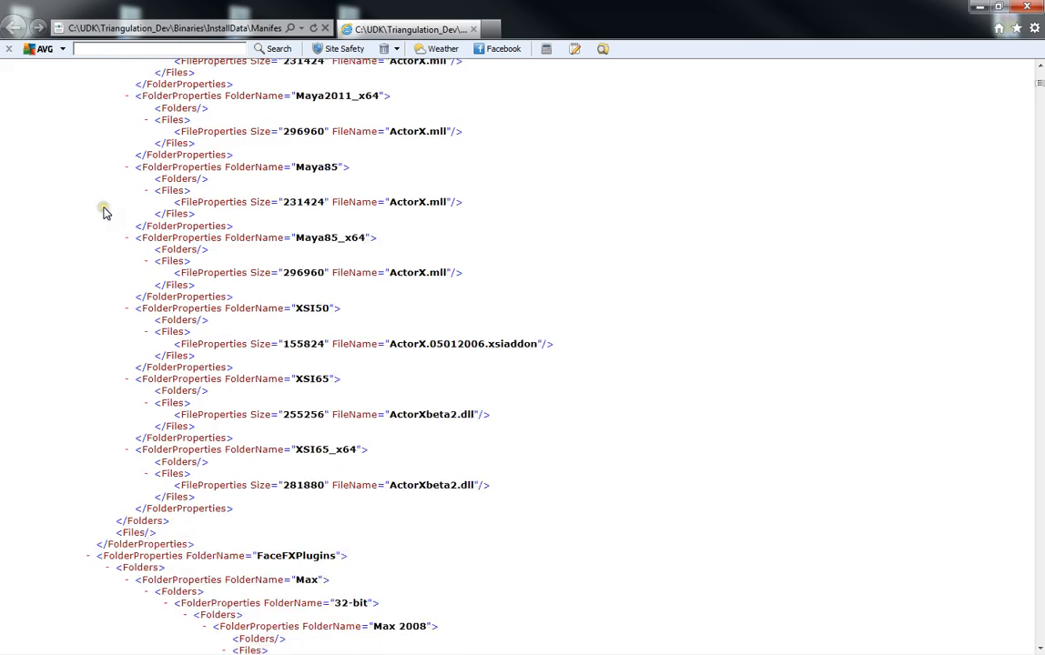
scroll(107, 213, down, 20)
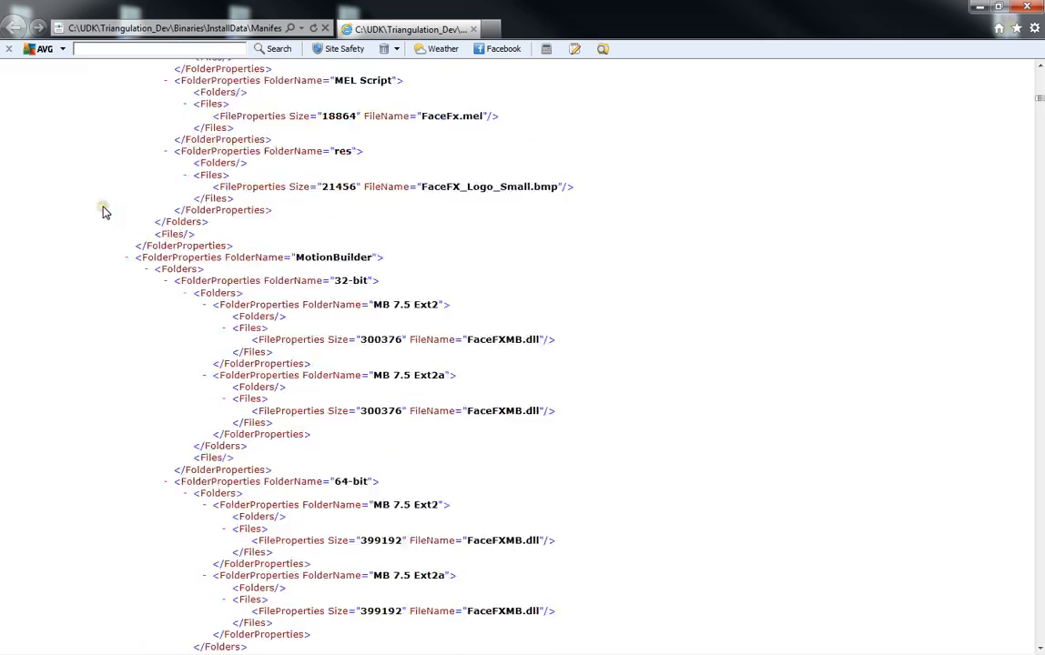
scroll(103, 211, down, 20)
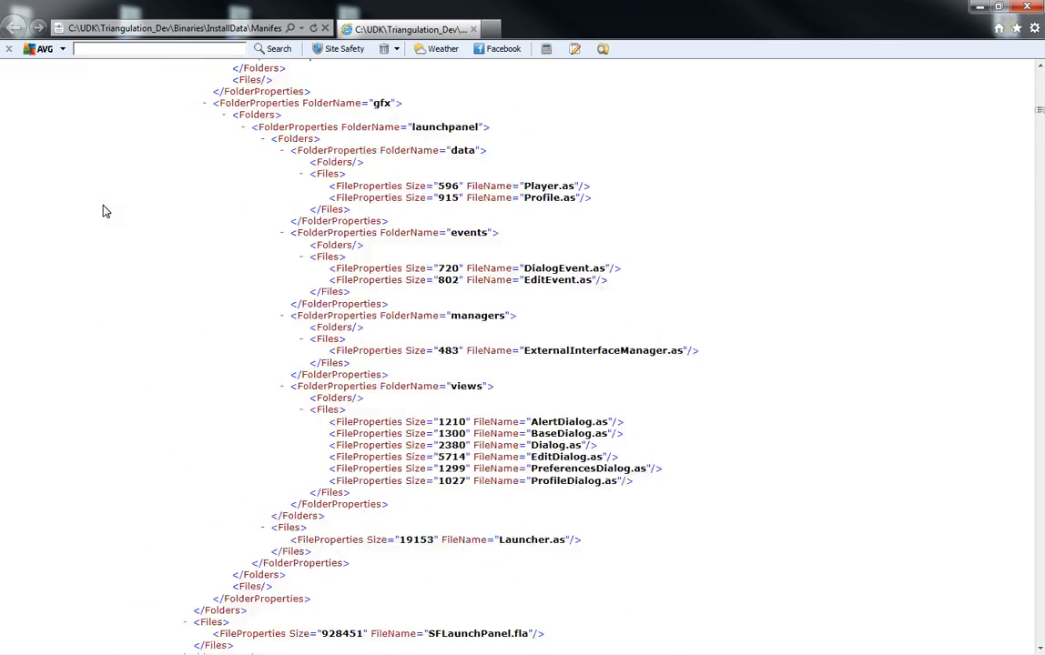
scroll(103, 210, down, 20)
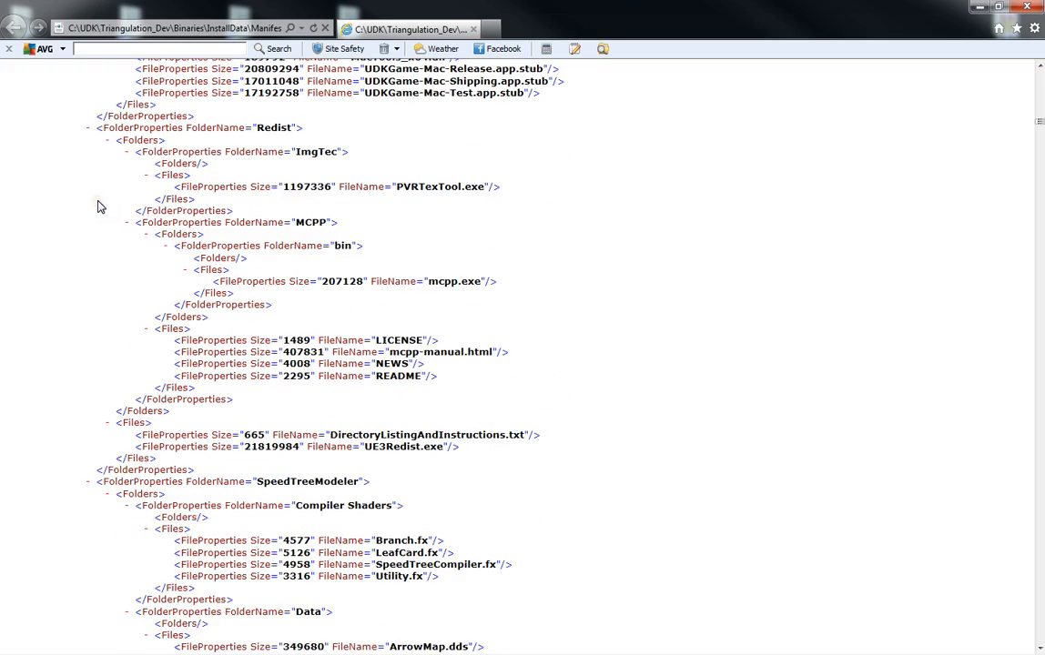
scroll(100, 206, down, 20)
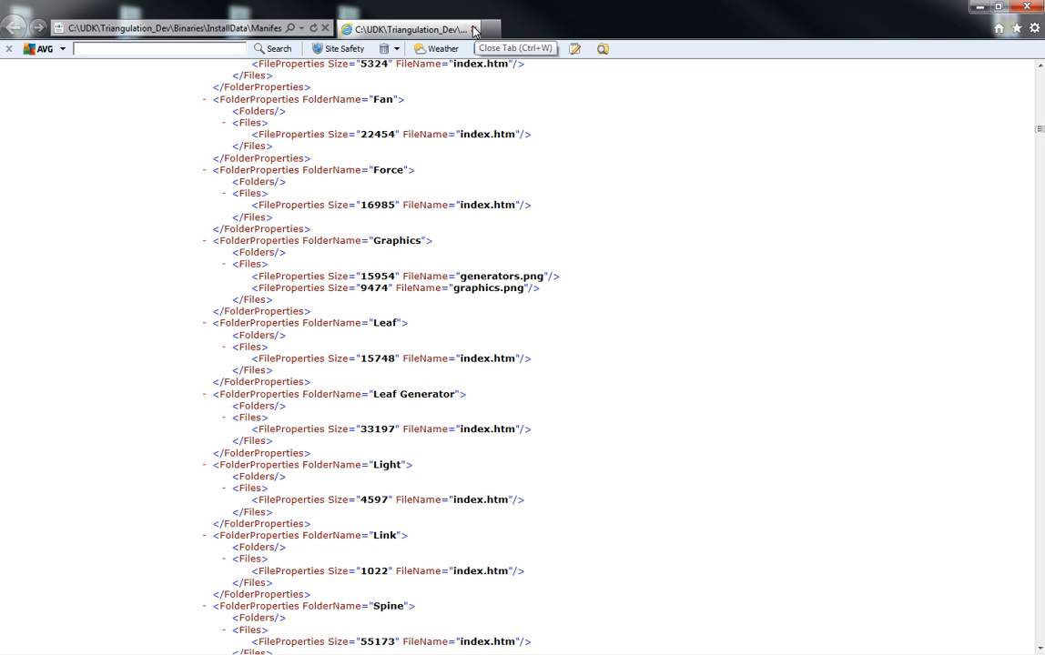
scroll(675, 286, down, 10)
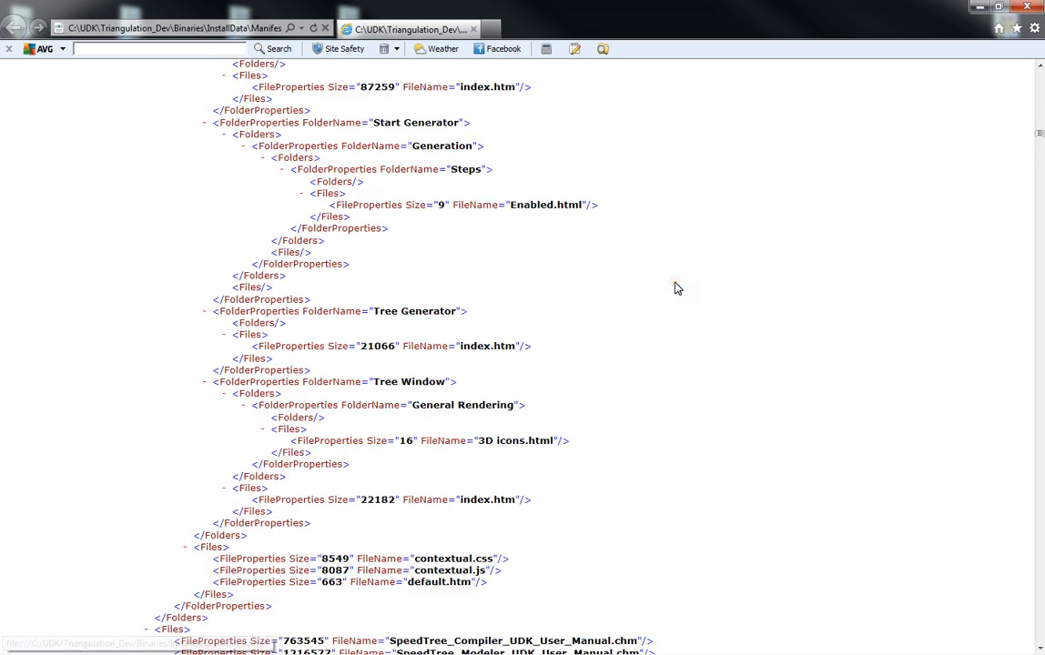
scroll(675, 287, down, 8)
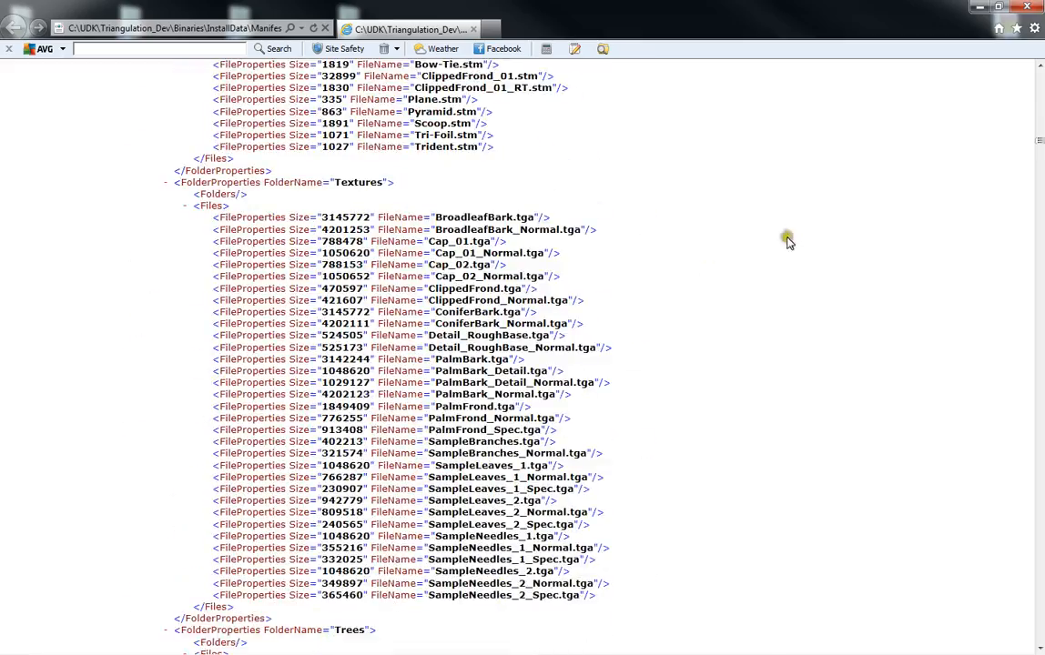
drag(1037, 157, 1035, 648)
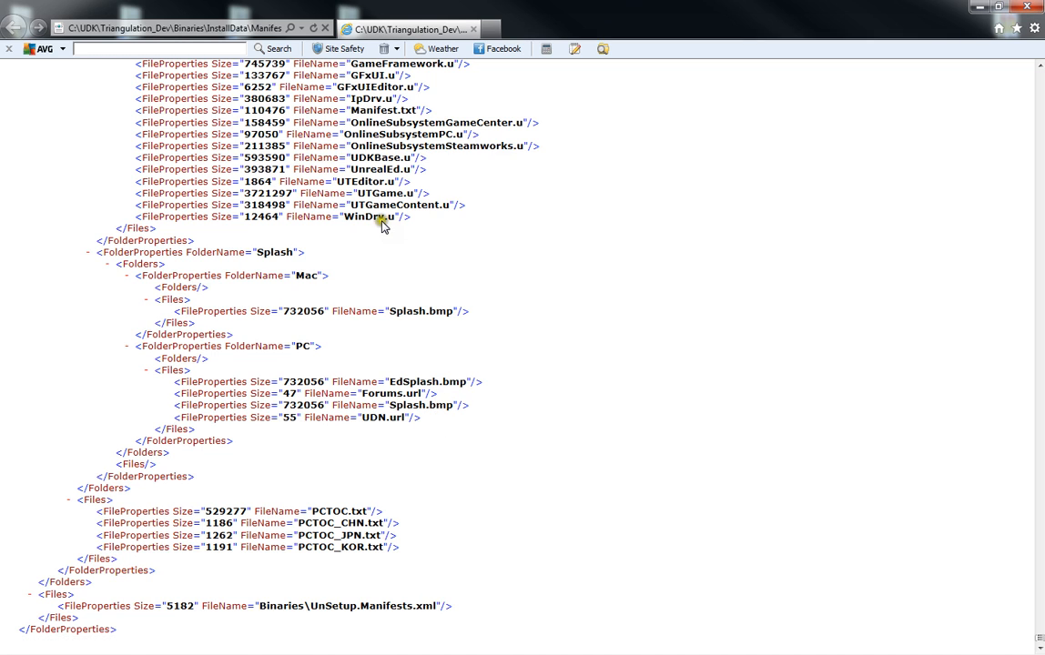
Highlight the Splash and PCTOC entries at the end of Manifest.xml for review and close the document.
drag(64, 228, 665, 582)
click(665, 580)
drag(534, 613, 87, 202)
click(82, 193)
click(474, 29)
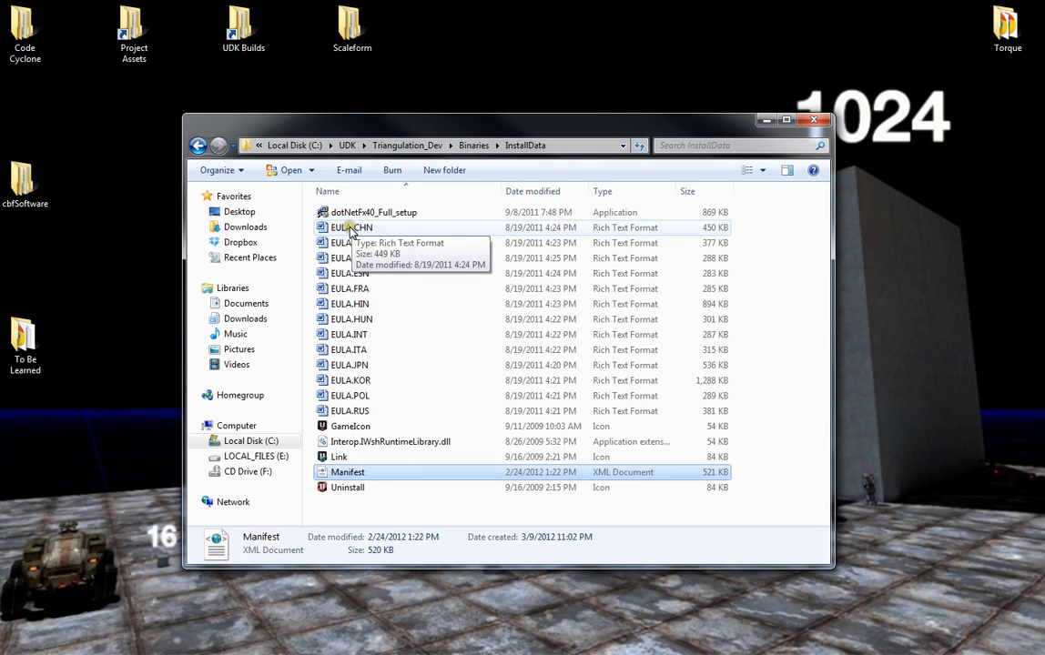
Open the EULA.INT licence document, skim its terms and close it.
double_click(351, 337)
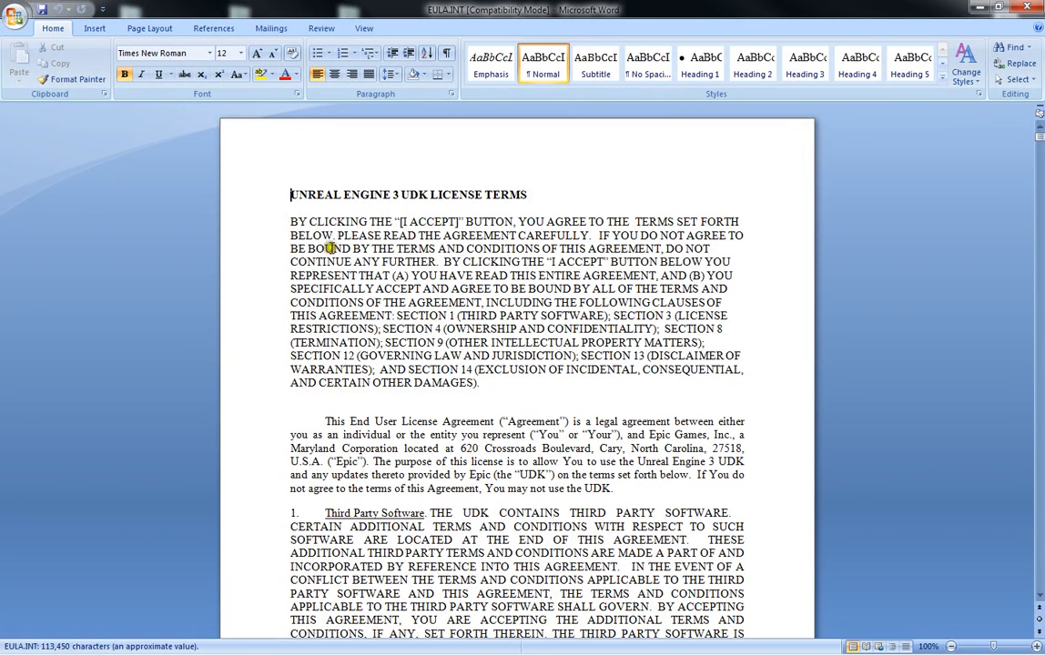
scroll(491, 323, down, 20)
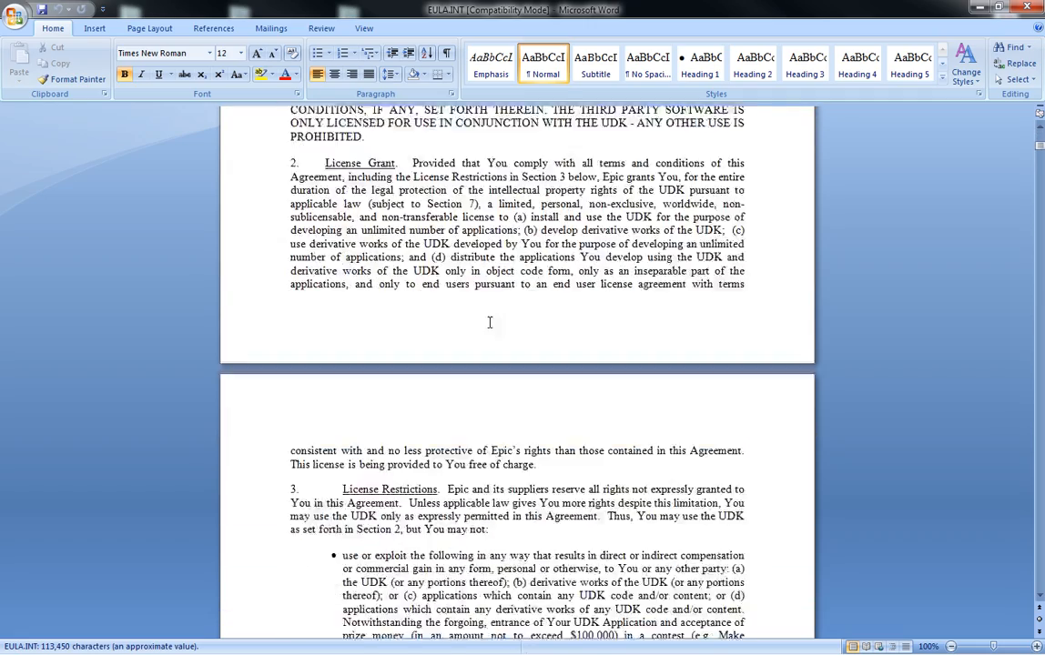
scroll(492, 323, down, 16)
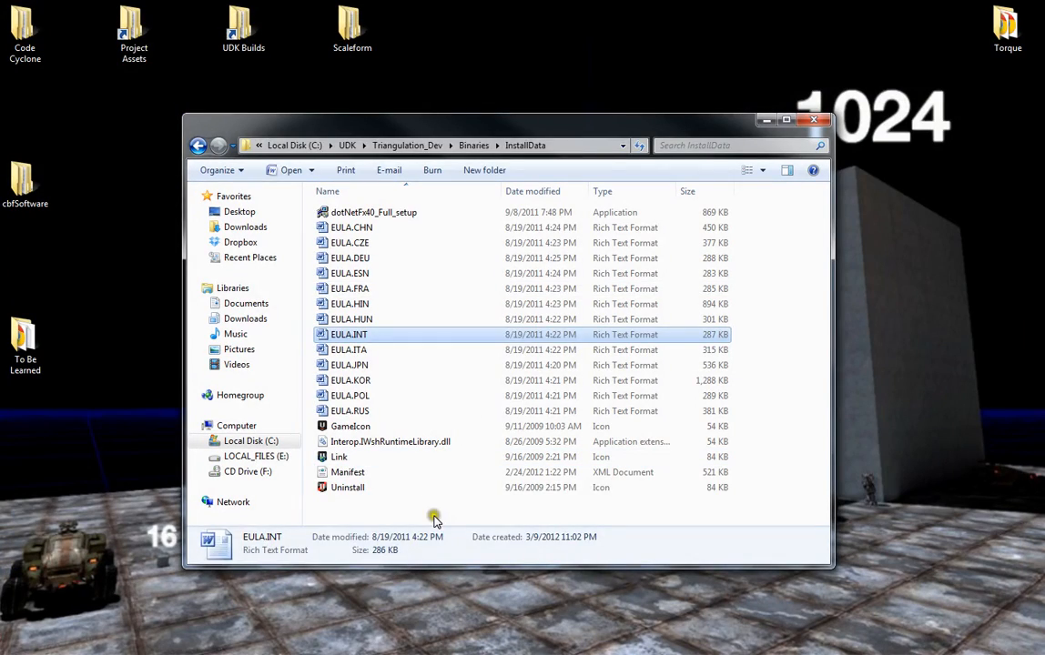
Go up to the Binaries folder and look through its subfolders and files.
click(474, 146)
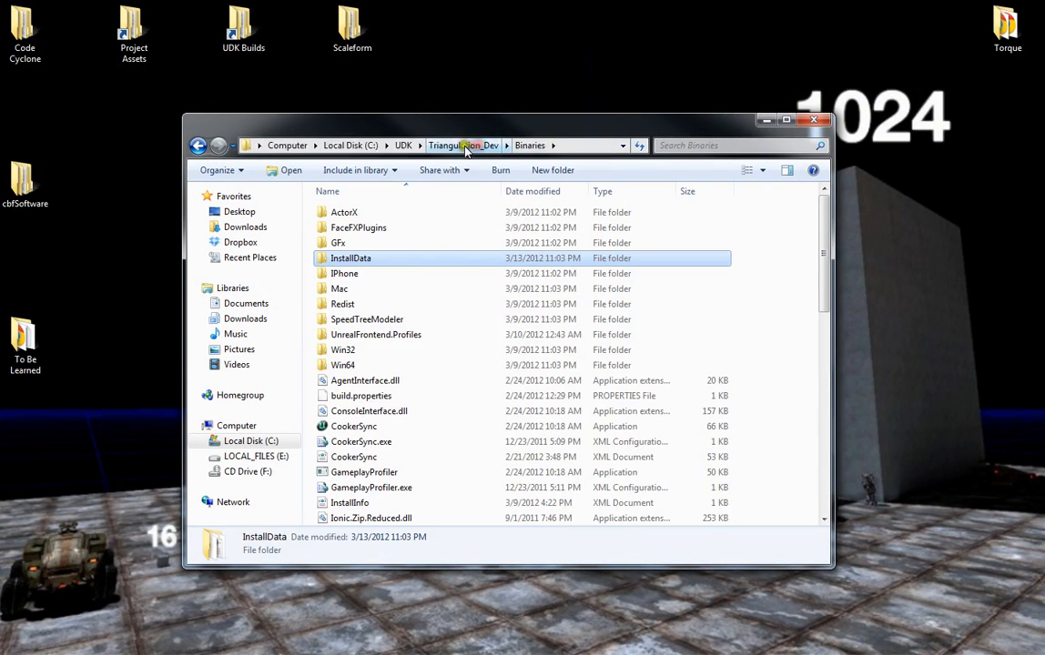
click(368, 364)
scroll(423, 436, down, 7)
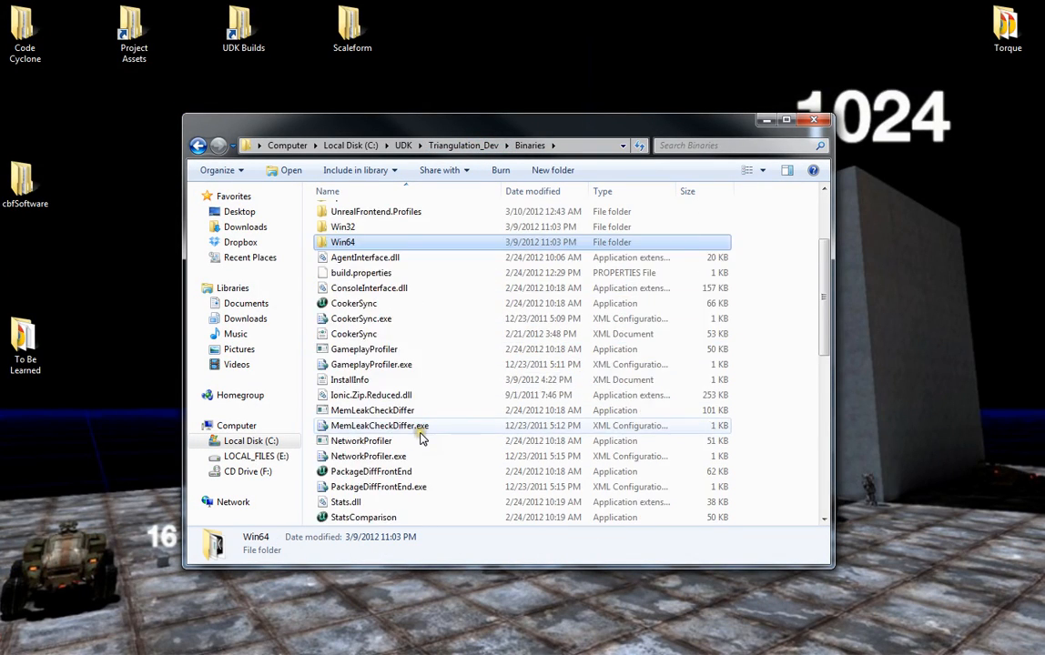
scroll(421, 438, down, 5)
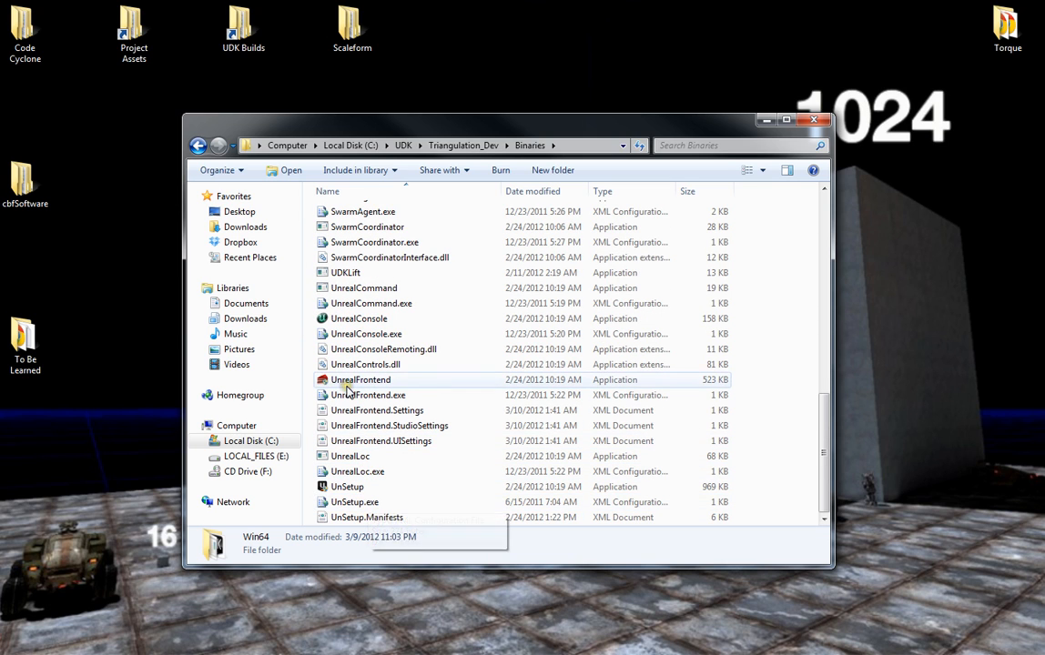
scroll(346, 387, up, 4)
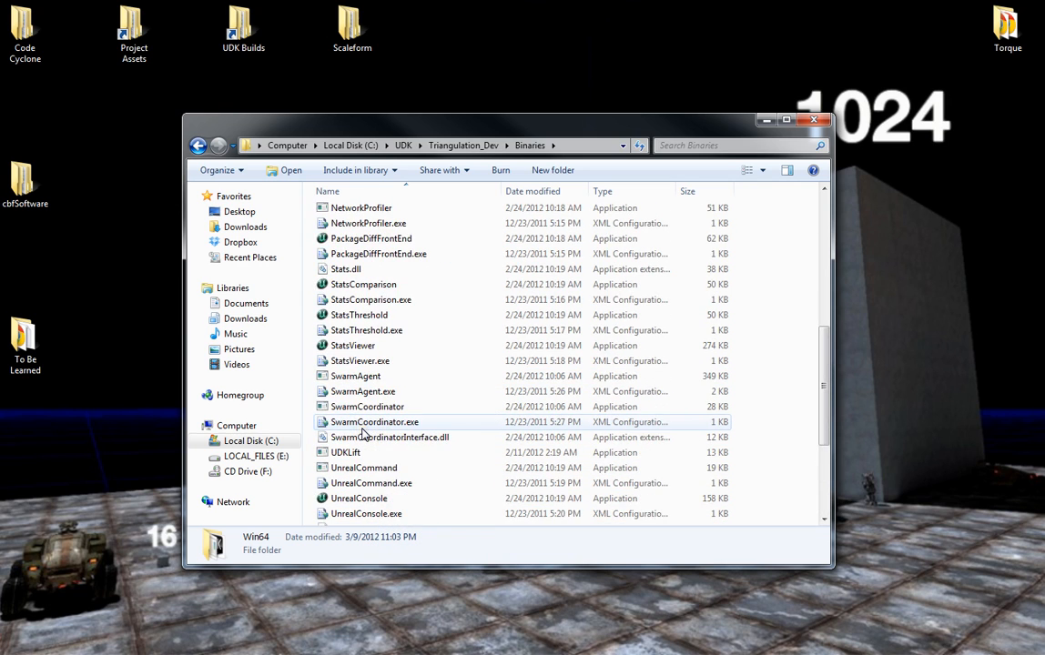
Review the tools in the Binaries folder, selecting PackageDiffFrontEnd, StatsComparison, UnrealCommand, UnrealFrontend and UDKLift.
click(373, 209)
click(374, 239)
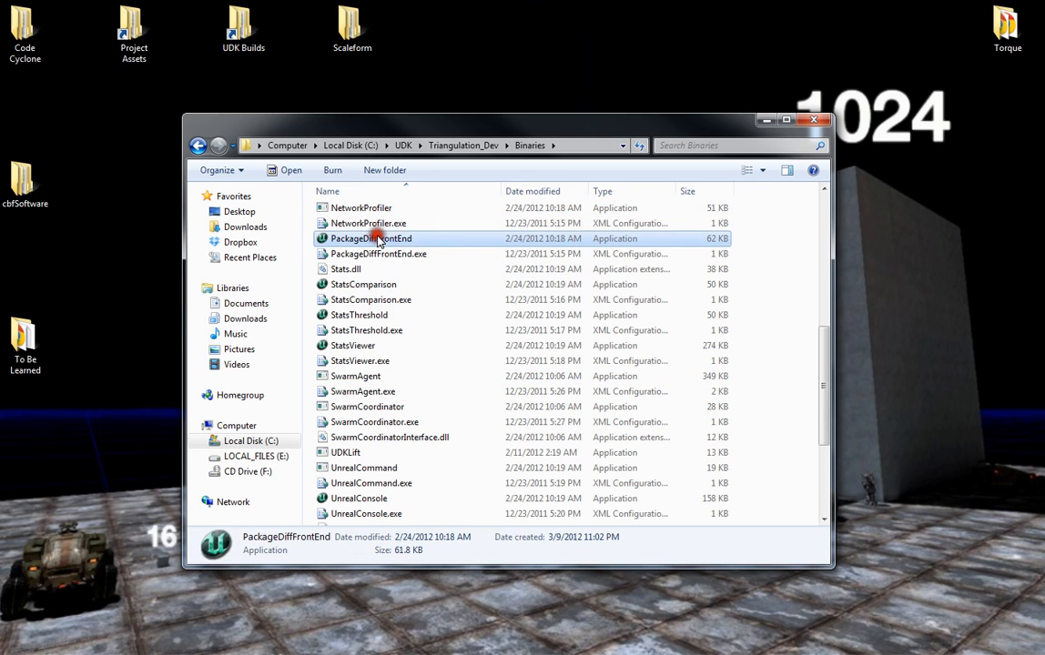
click(391, 285)
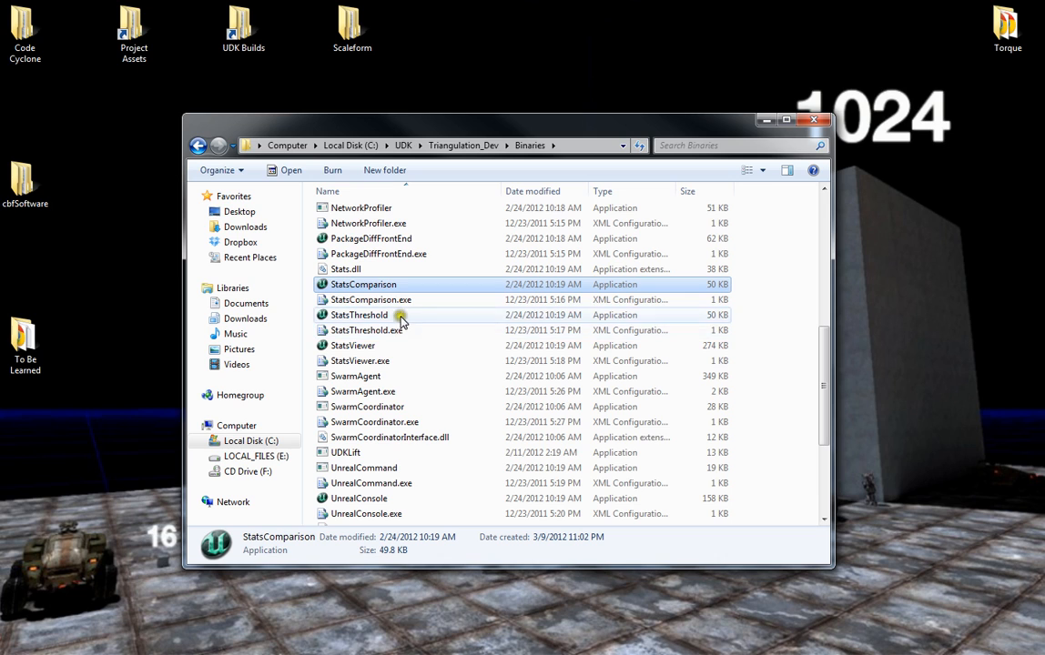
click(357, 469)
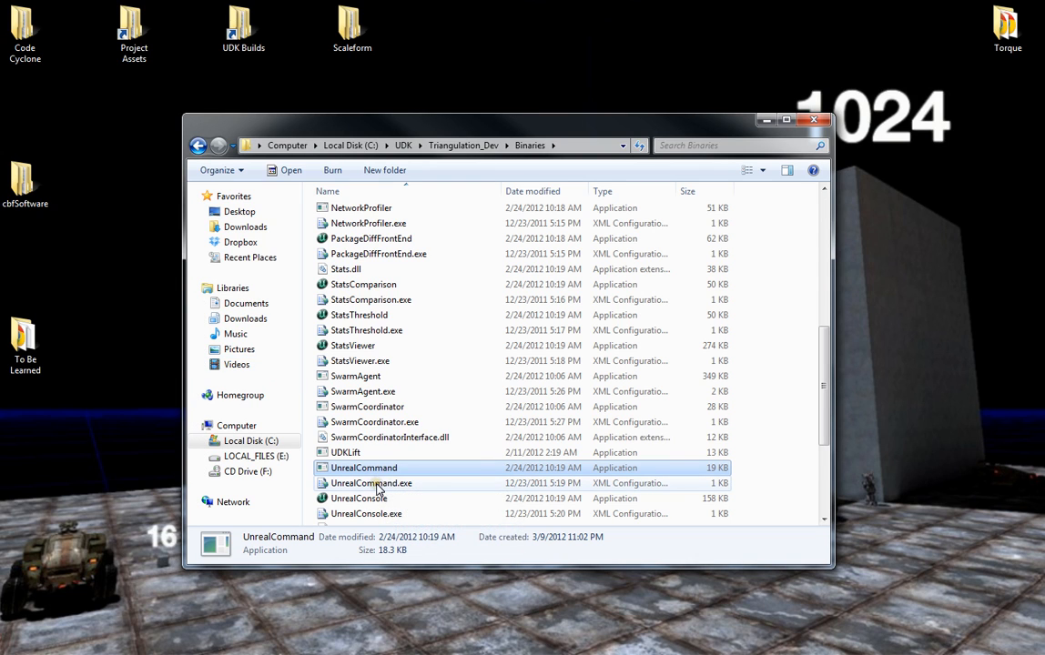
scroll(377, 415, down, 4)
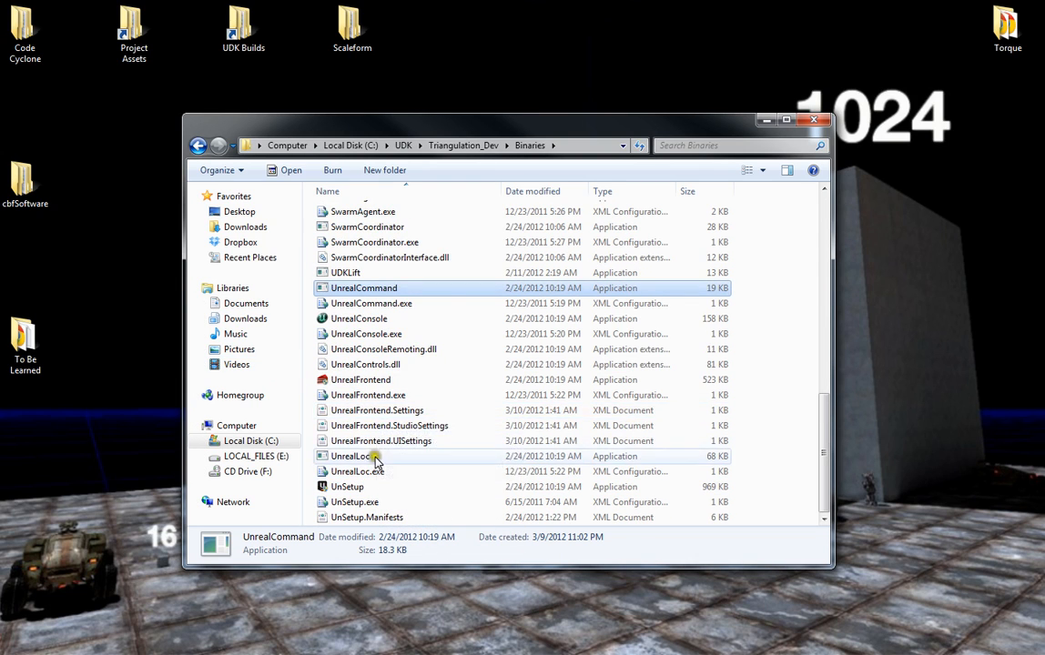
click(379, 379)
scroll(399, 404, up, 2)
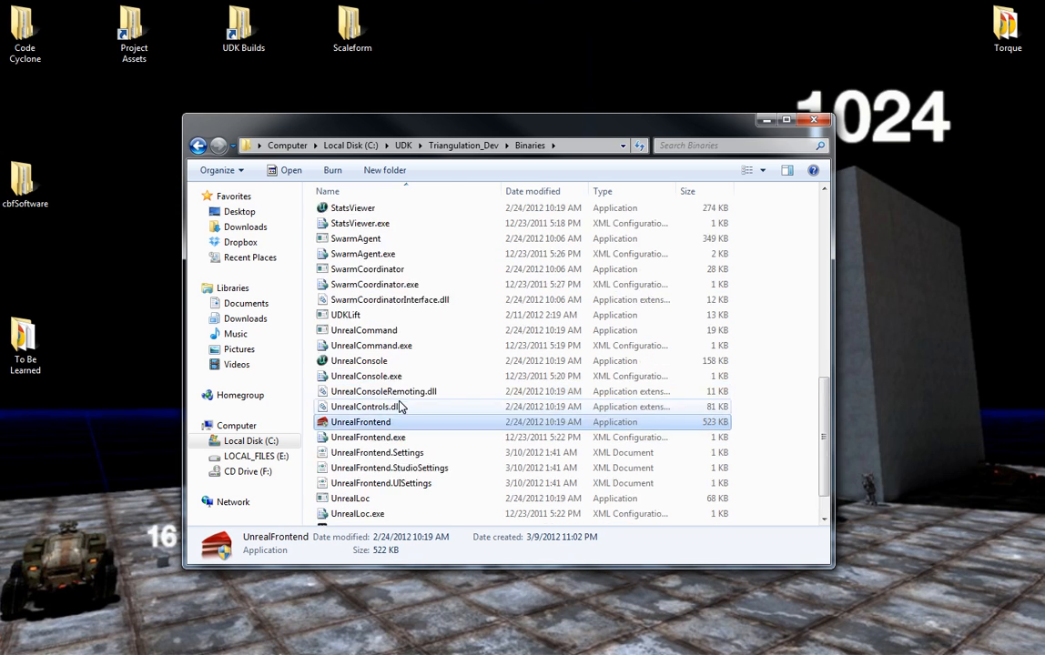
click(348, 360)
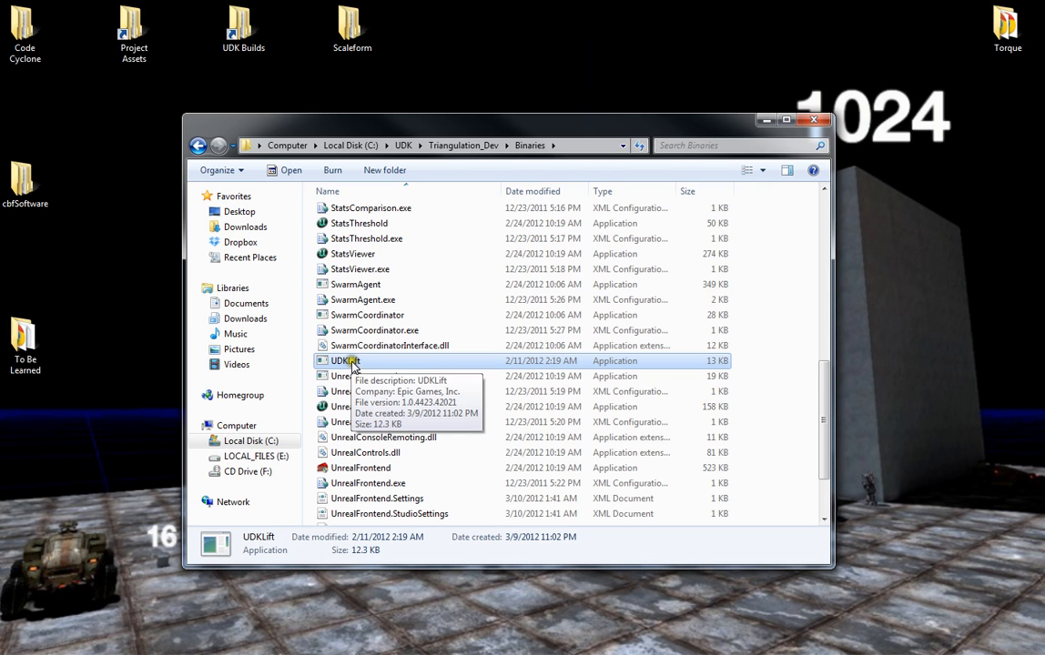
scroll(369, 409, down, 2)
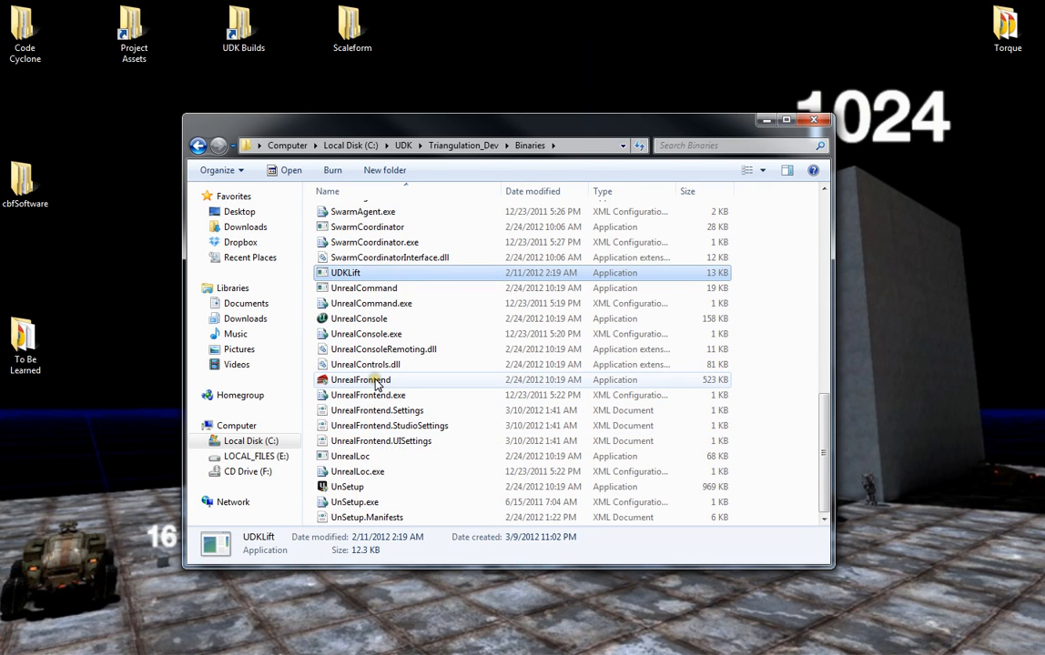